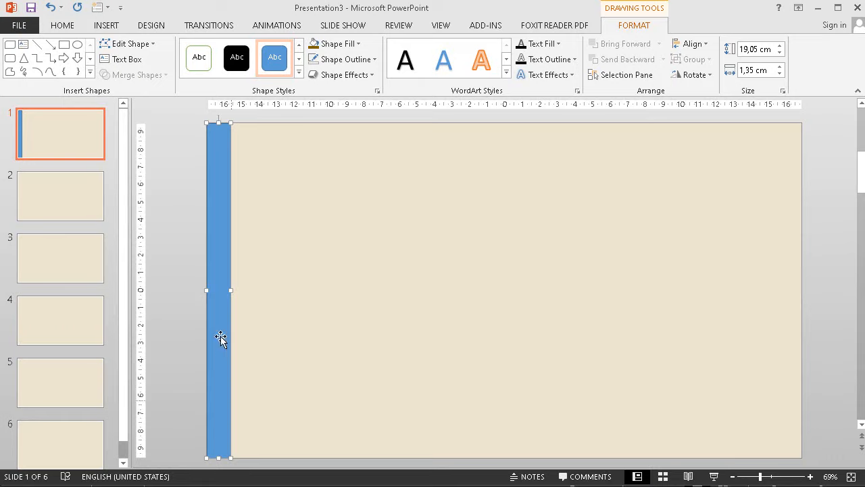
- Widen the blue strip along the slide's left edge to about 1.46 cm, with a dark gold-brown fill and no outline
mouse_move(230, 291)
left_mouse_down()
mouse_move(242, 291)
mouse_move(230, 296)
left_mouse_up()
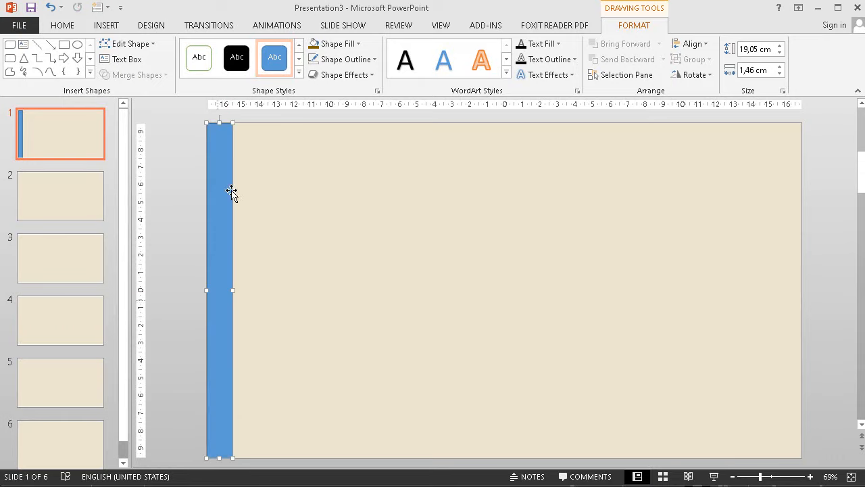
left_click(340, 49)
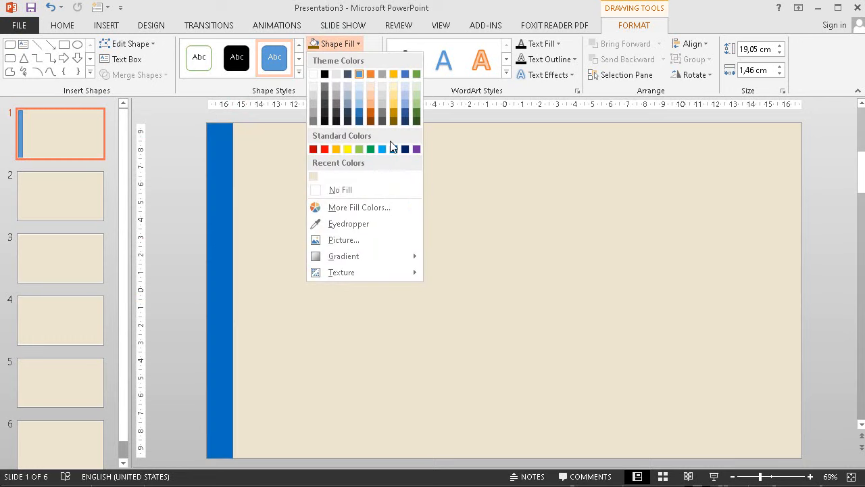
left_click(394, 123)
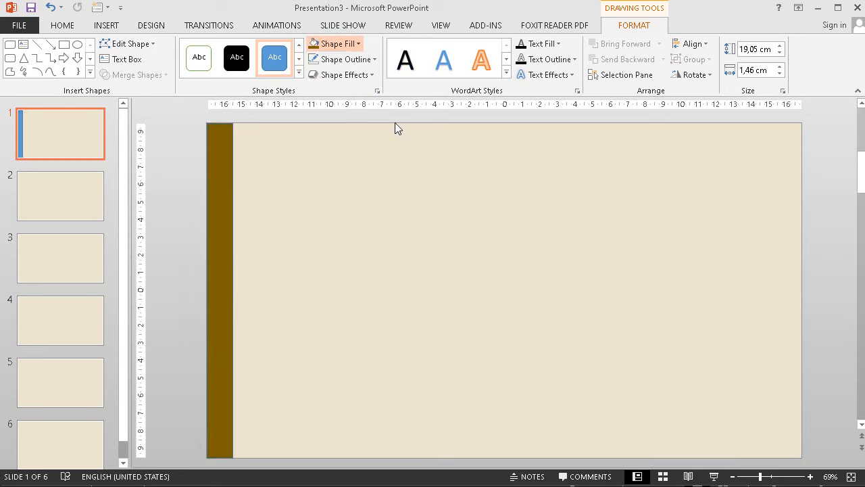
left_click(329, 62)
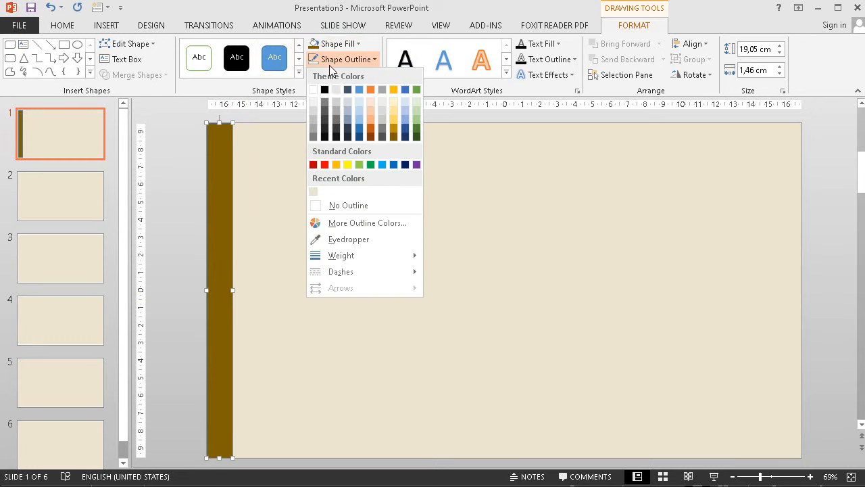
left_click(359, 205, "ctrl")
- Duplicate the brown strip and place the copy along the slide's right edge
left_click_drag(228, 259, 792, 255)
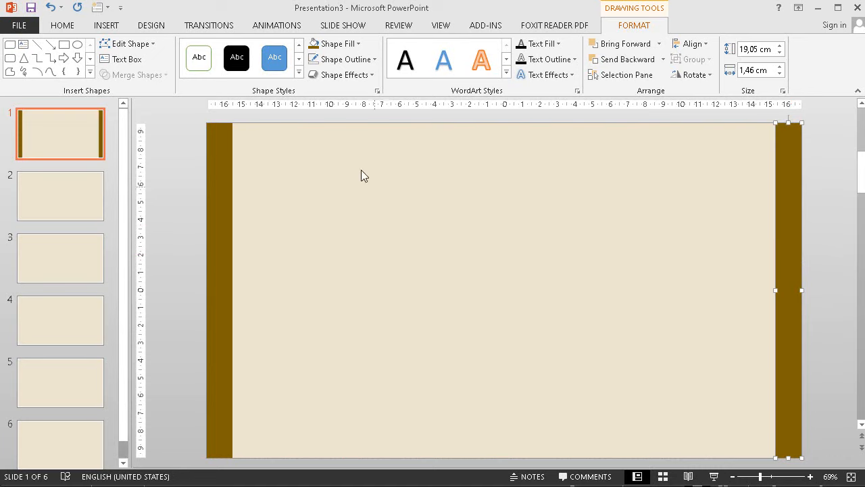
left_click(185, 268)
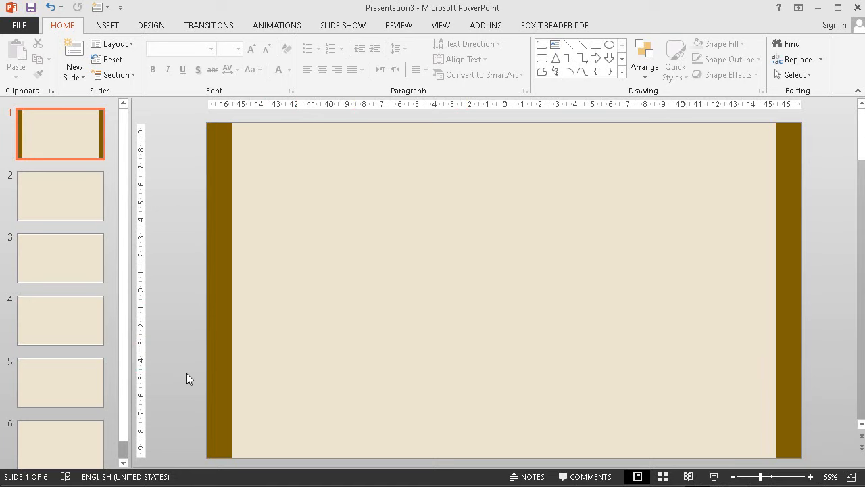
- Insert the two selected character pictures from the dig folder onto slide 1 and spread them apart
left_click(108, 27)
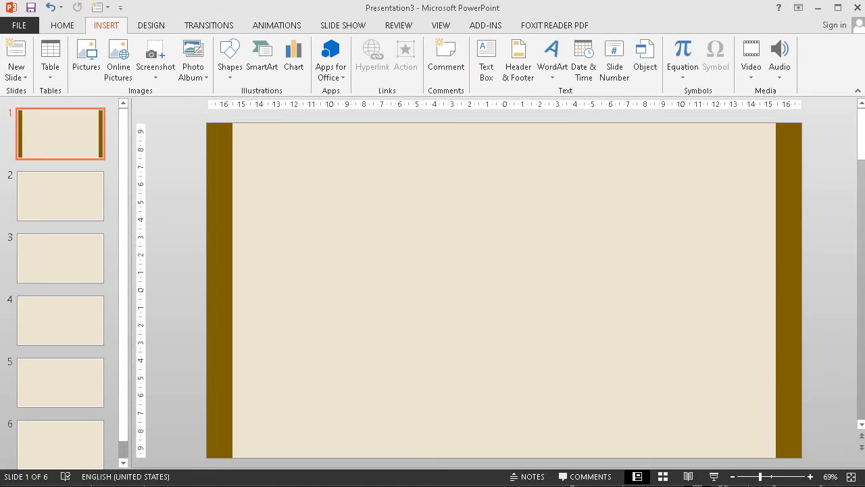
left_click(79, 448)
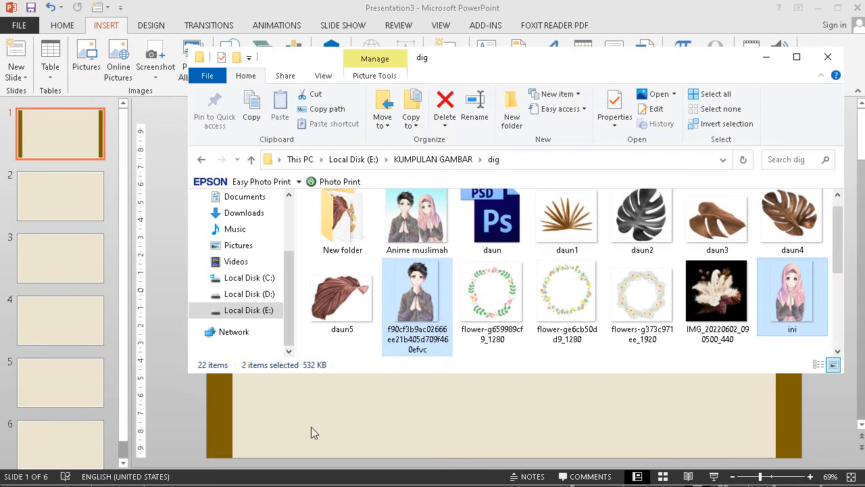
left_click_drag(426, 294, 409, 419)
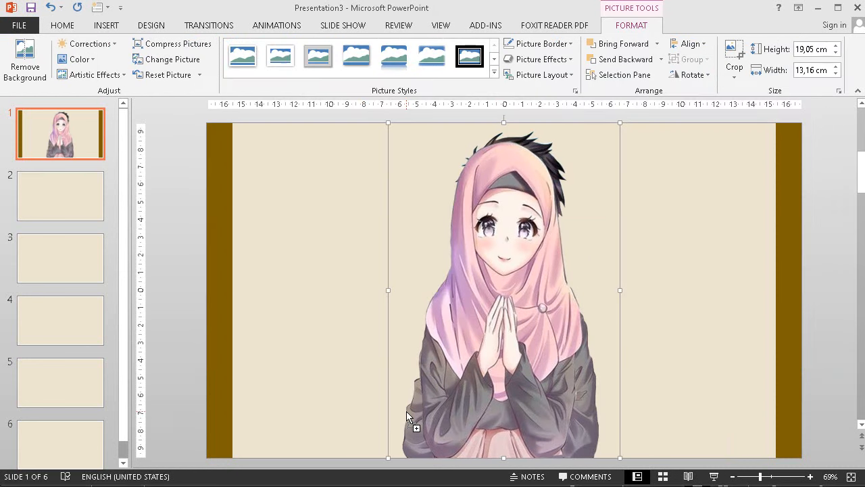
left_click(647, 257)
left_click_drag(522, 304, 629, 308)
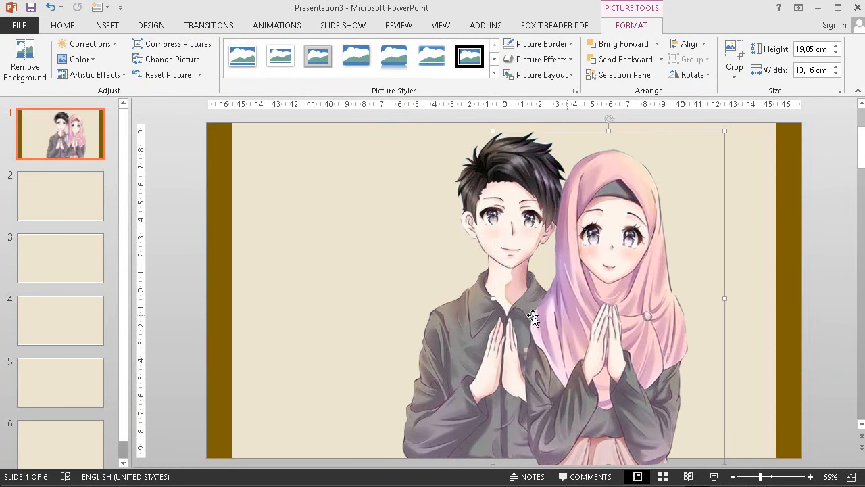
left_click_drag(472, 324, 421, 315)
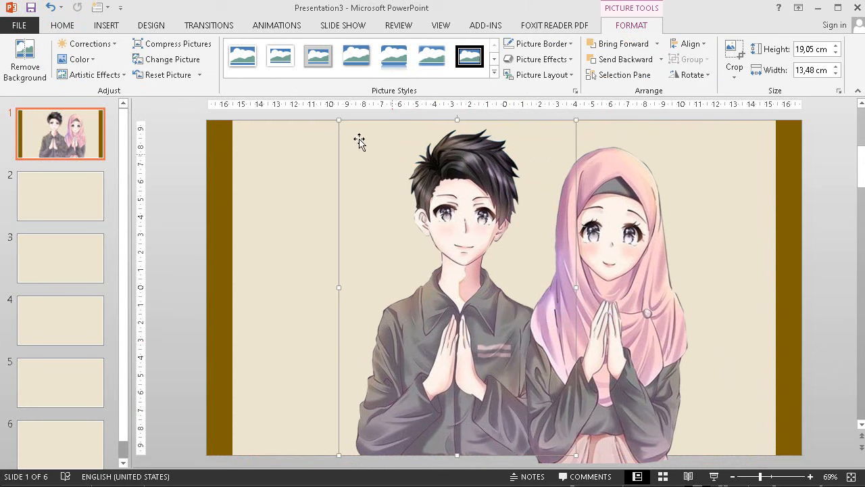
- Shrink the boy picture to about 9.16 × 6.48 cm and the girl picture to about 8.74 × 6.04 cm
left_click_drag(337, 119, 466, 291)
left_click_drag(502, 358, 529, 365)
left_click_drag(518, 126, 643, 346)
key("ctrl+z")
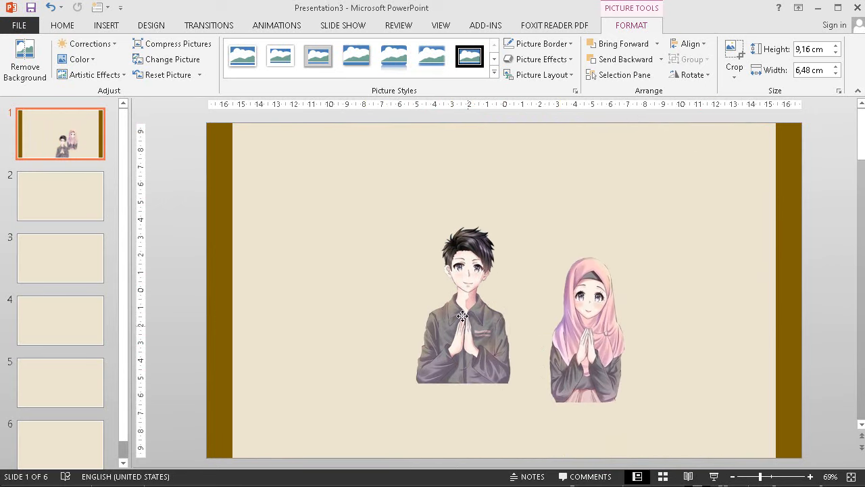
- Place the boy and girl pictures side by side with level bases, and slightly enlarge the girl picture
left_click_drag(466, 313, 447, 341)
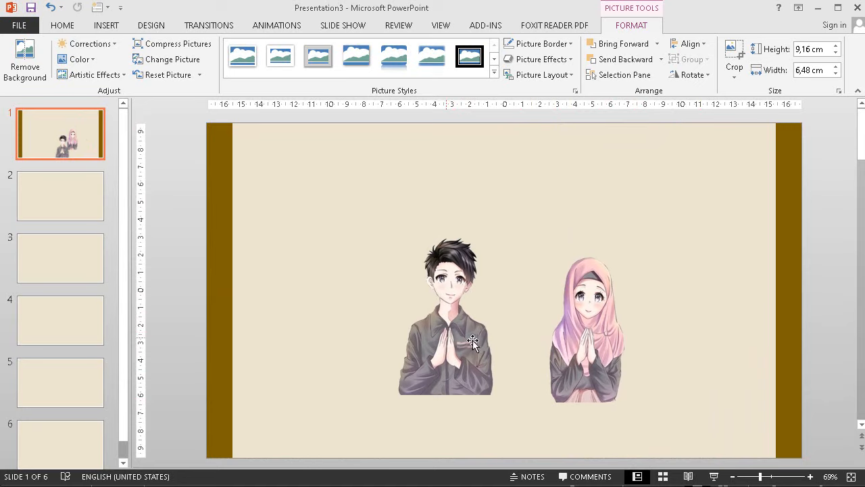
left_click_drag(586, 338, 525, 336)
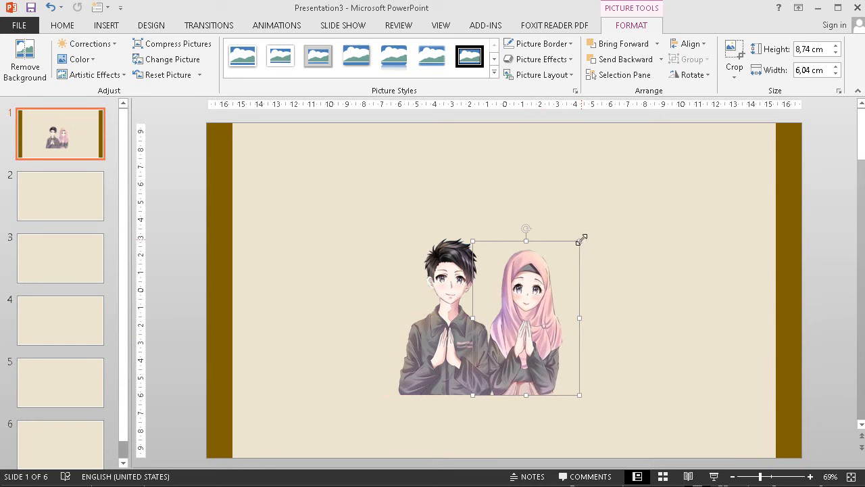
left_click_drag(581, 239, 582, 234)
left_click(605, 303)
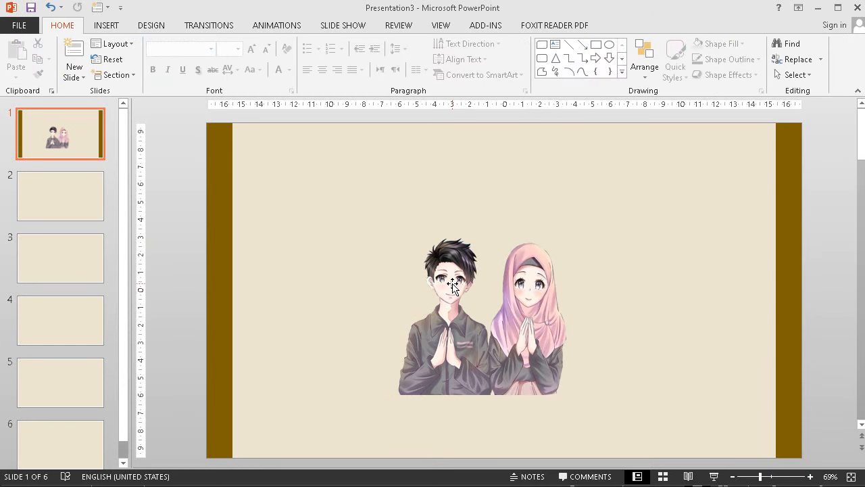
- Group the boy and girl pictures into one object
left_click(452, 285)
left_click_drag(391, 232, 618, 426)
left_click(589, 310)
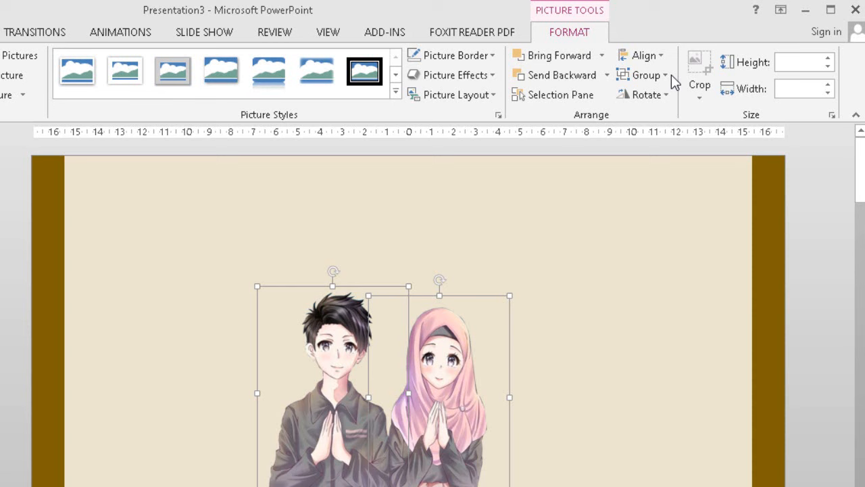
left_click(692, 59)
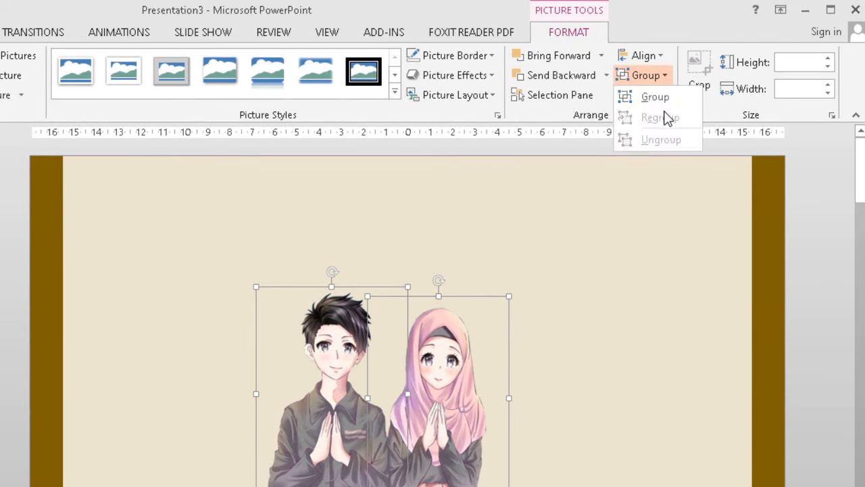
left_click(698, 75)
- Align the grouped couple to the horizontal center and vertical middle of the slide
left_click_drag(446, 408, 464, 370)
left_click(649, 57)
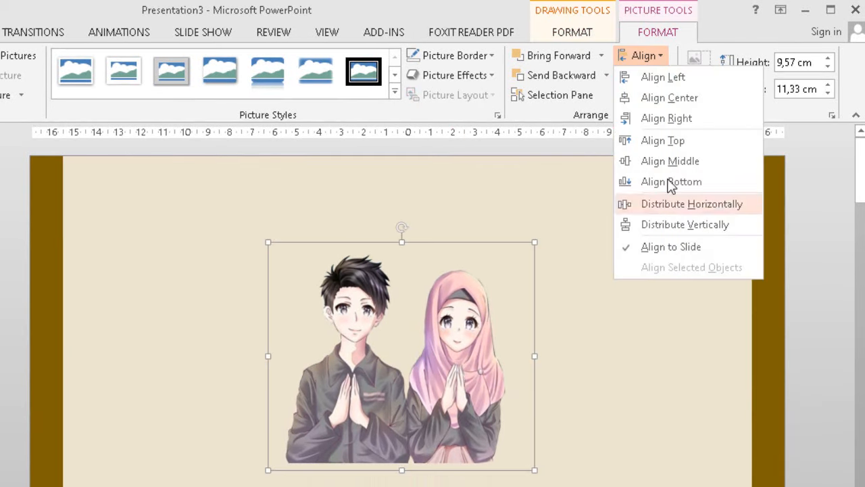
left_click(681, 102)
left_click(645, 55)
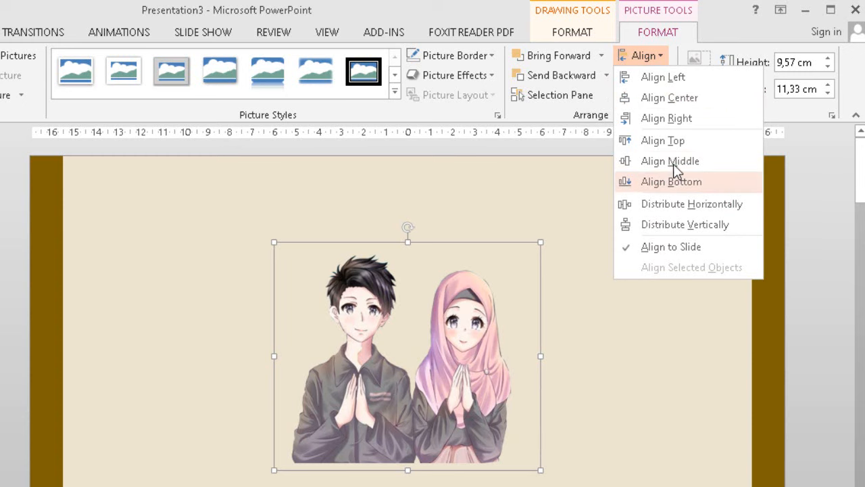
left_click(672, 162)
left_click(587, 398)
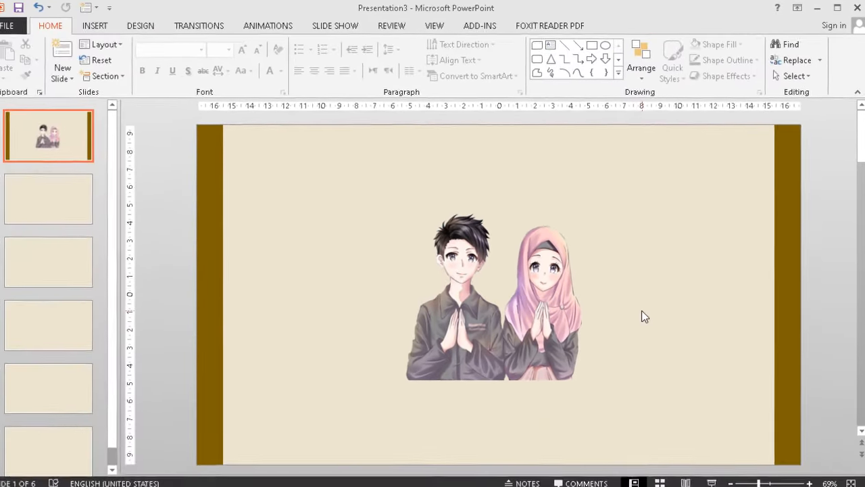
- Draw a rectangle with two rounded diagonal corners, about 12.36 × 2.69 cm, across the lower part of the couple
left_click(106, 25)
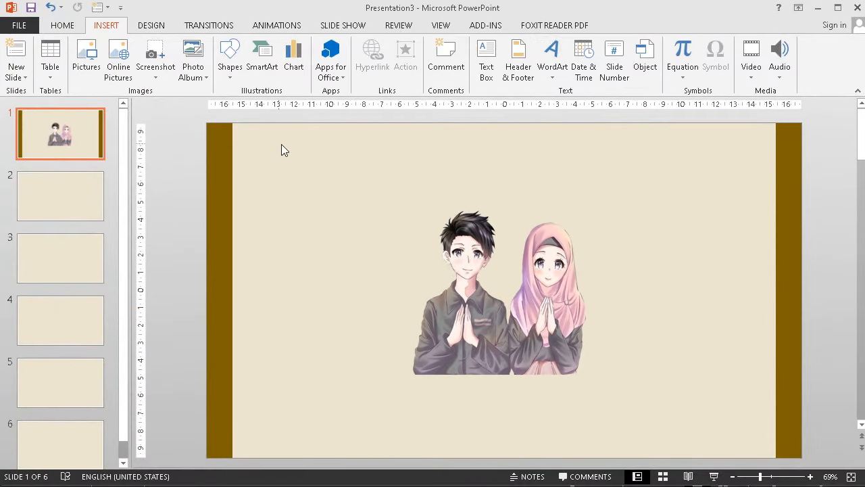
left_click(226, 67)
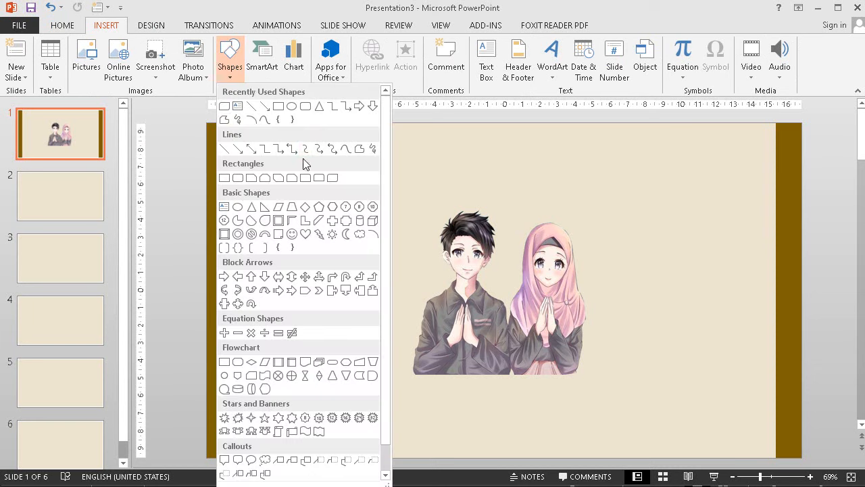
left_click(332, 181)
mouse_move(604, 403)
left_mouse_down()
mouse_move(379, 355)
mouse_move(387, 356)
left_mouse_up()
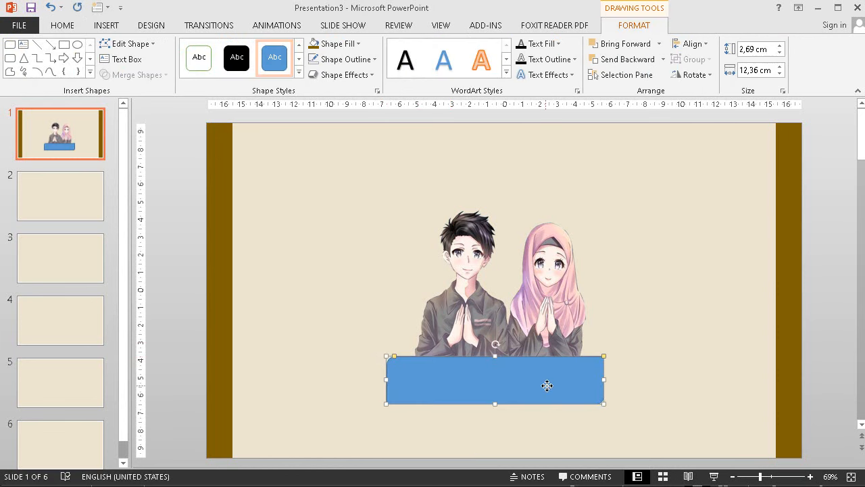
left_click_drag(547, 385, 547, 385)
left_click(307, 206)
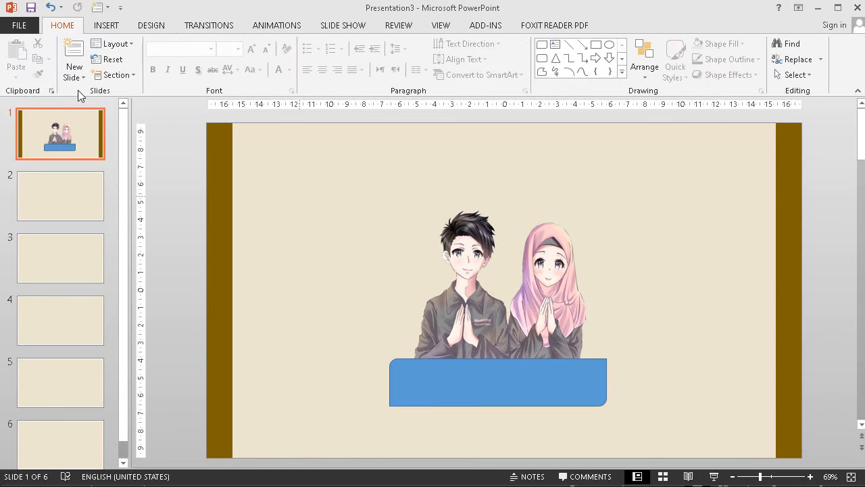
left_click(106, 25)
left_click(230, 58)
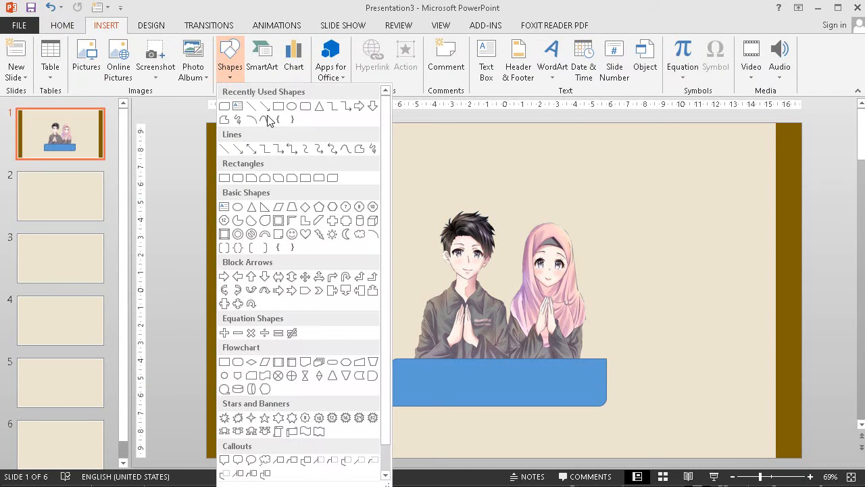
left_click(277, 109)
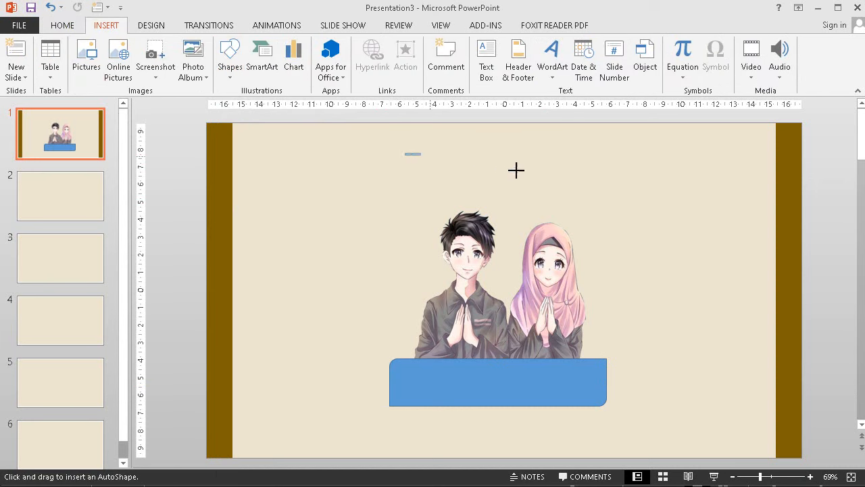
left_click_drag(517, 170, 587, 179)
key("Delete")
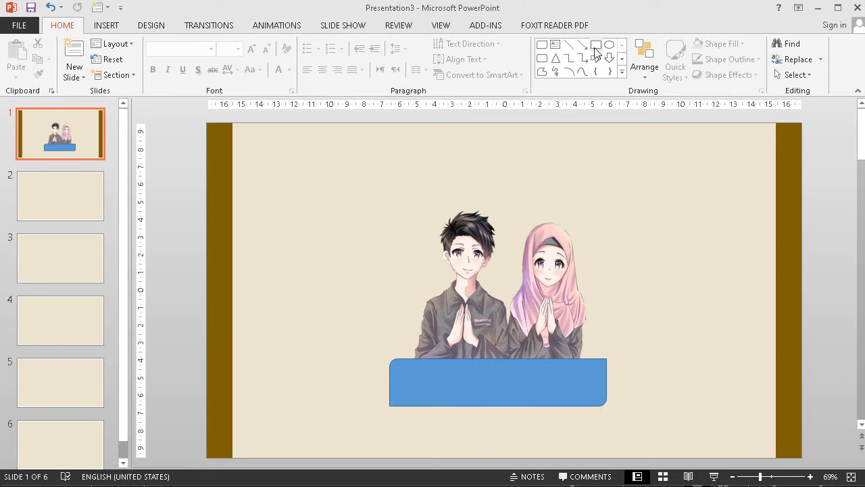
- Add a text box with the couple's first names joined by an ampersand and place it on the blue banner
left_click(554, 45)
left_click(391, 190)
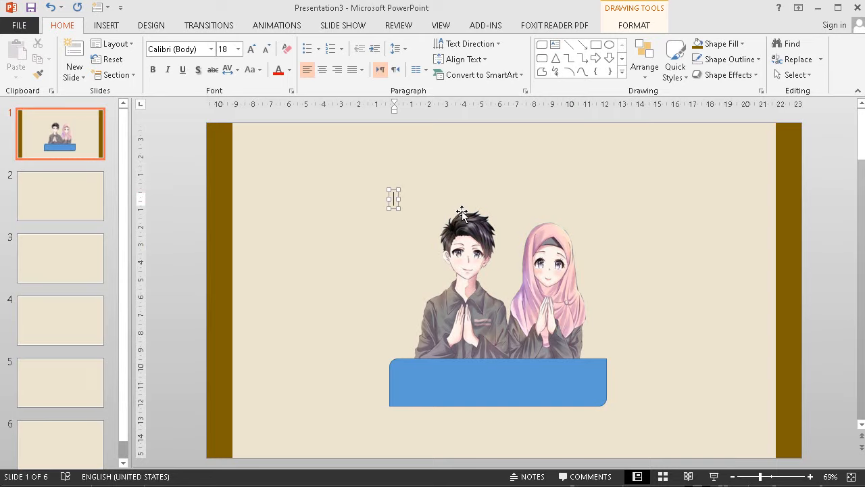
type("Faruq & Arsel")
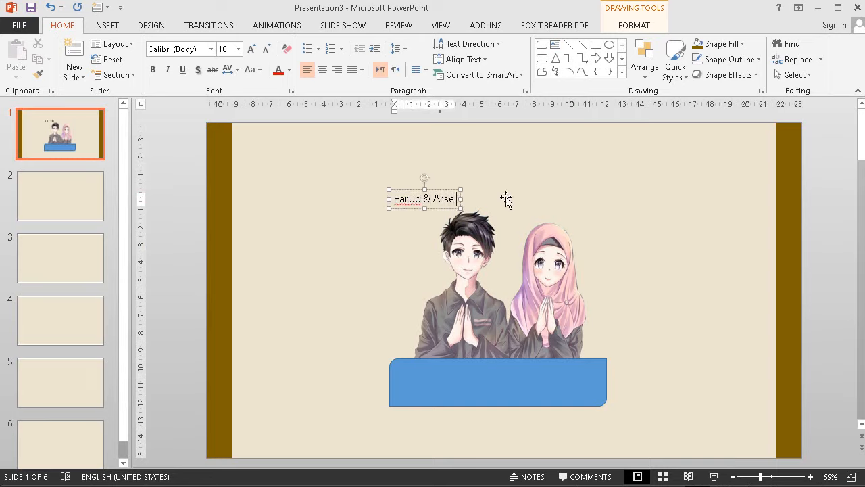
left_click_drag(444, 192, 514, 374)
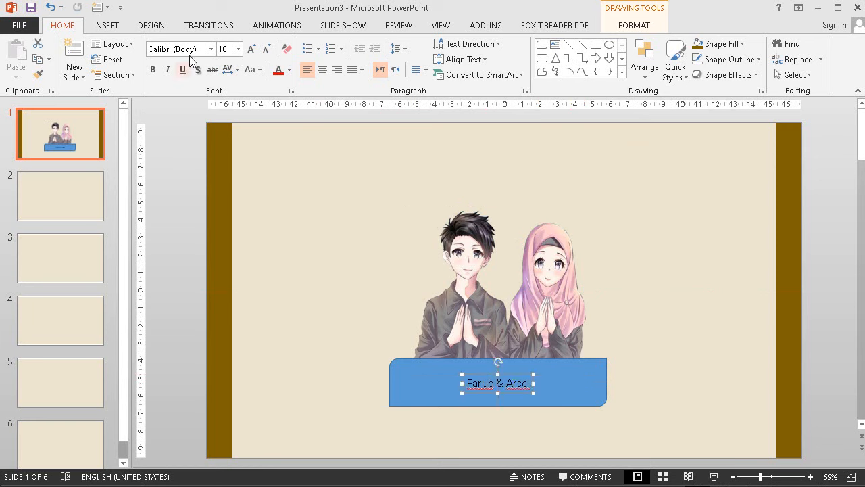
- Format the names in the Allema font at size 40 and recenter the text box on the blue banner
left_click(210, 50)
type("Allema")
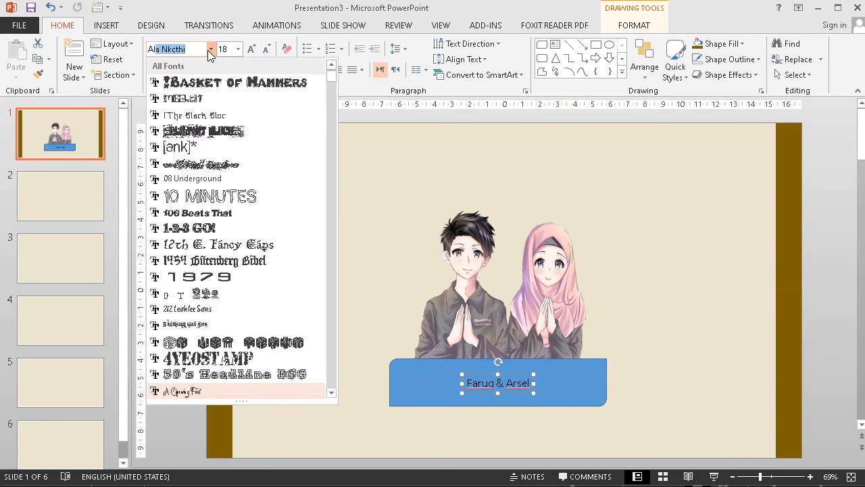
key("Return")
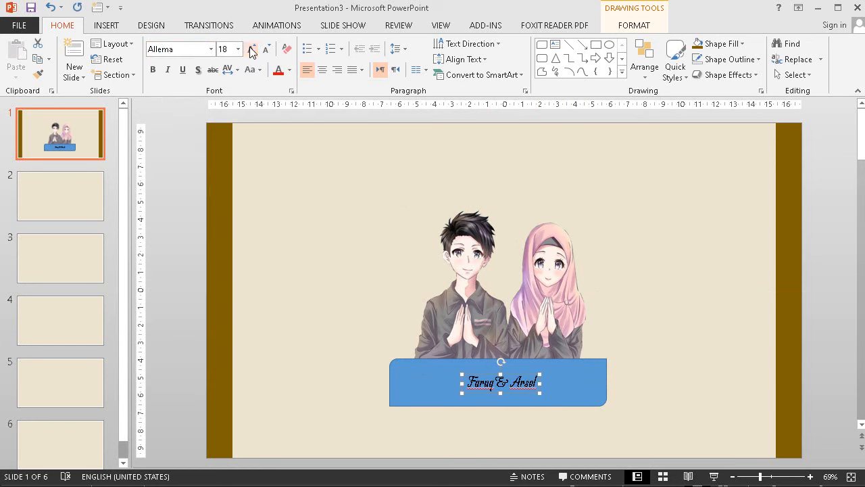
left_click(252, 50)
left_click(225, 49)
key("Return")
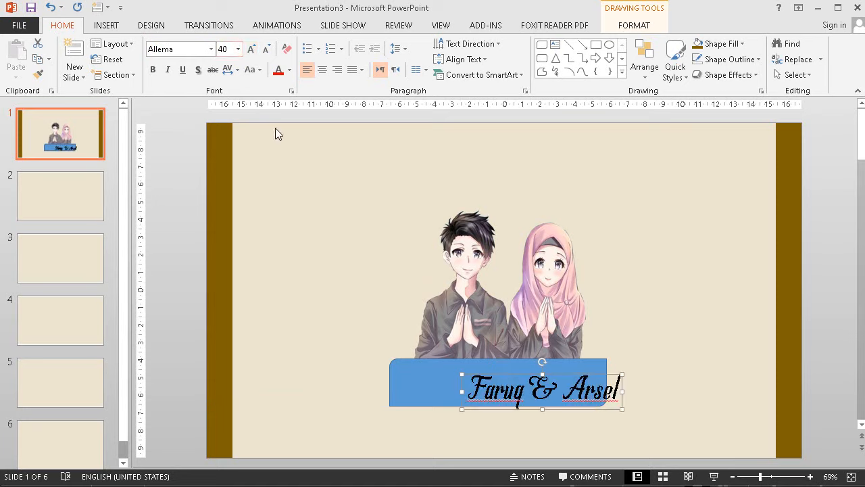
left_click_drag(514, 376, 467, 361)
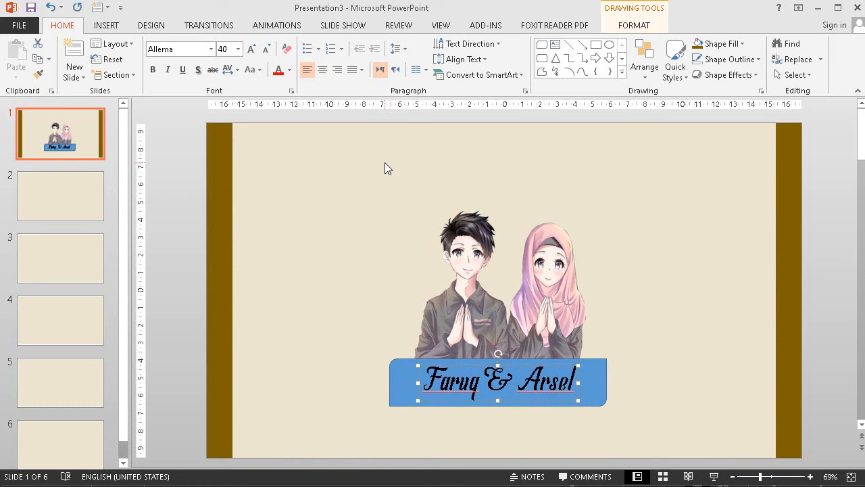
- Fill the name banner with the same dark gold as the side strips and remove its outline
left_click(291, 71)
left_click(395, 380)
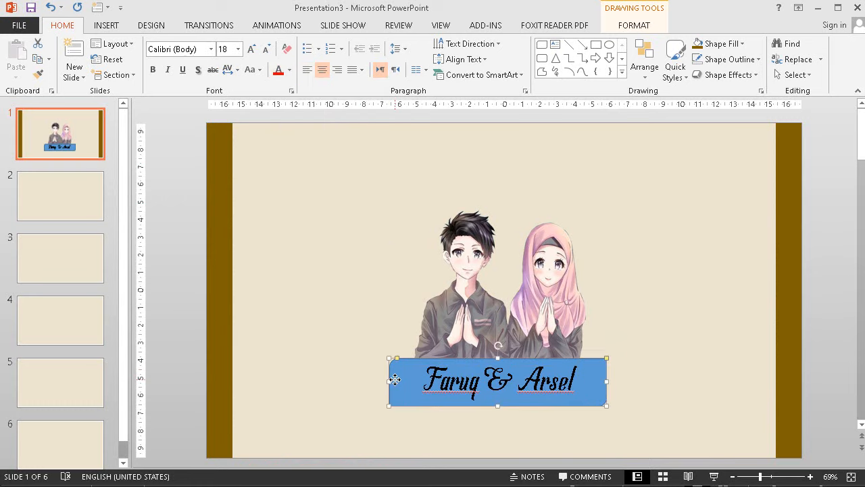
left_click(634, 25)
left_click(338, 44)
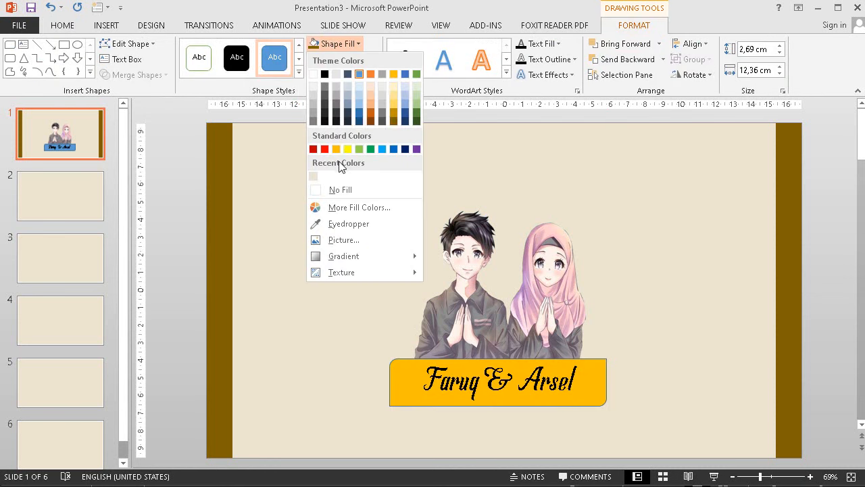
left_click(394, 126)
- Change the text fill of the couple's names on the banner to white
left_click(557, 44)
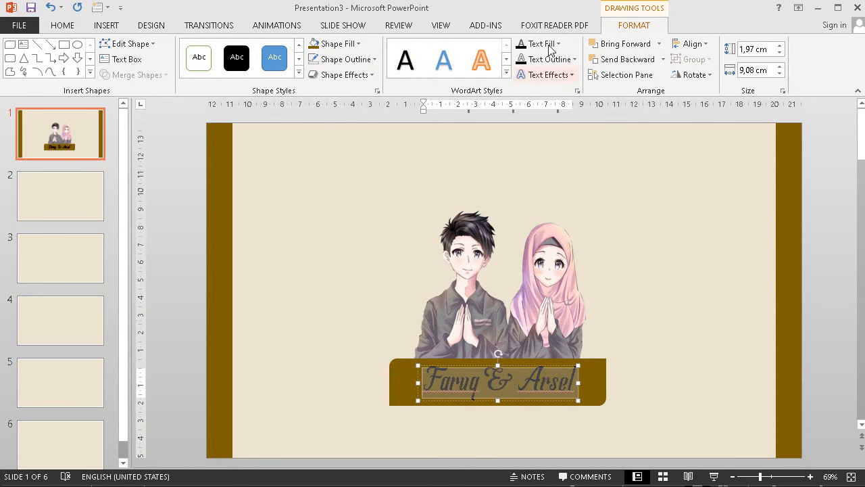
left_click(522, 68)
left_click(359, 234)
- Add a text box reading "-Getting Married-" above the couple
left_click(554, 44)
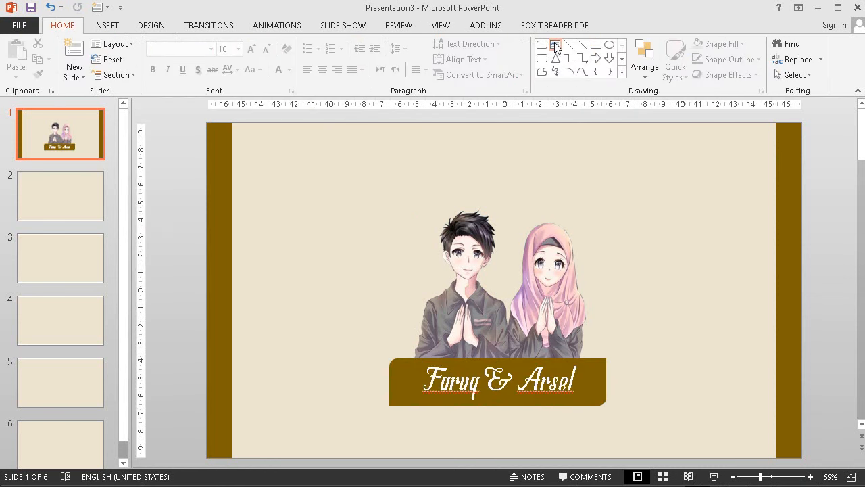
left_click(432, 168)
type("-")
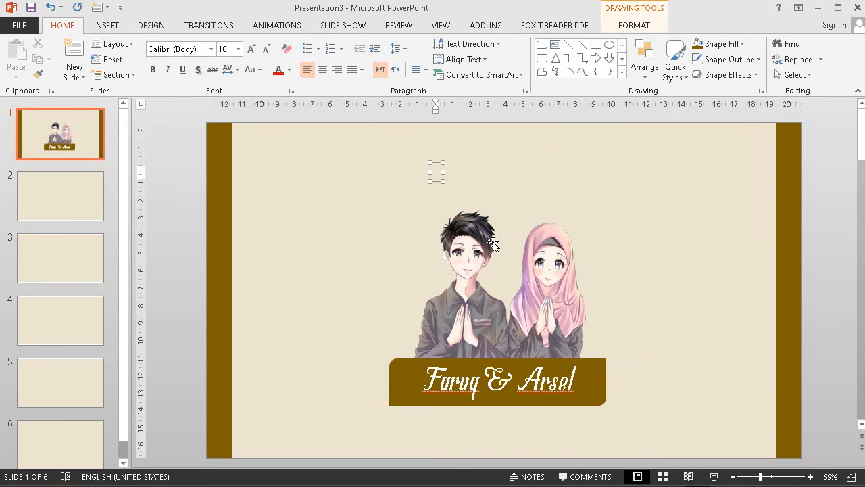
type("Getting Married")
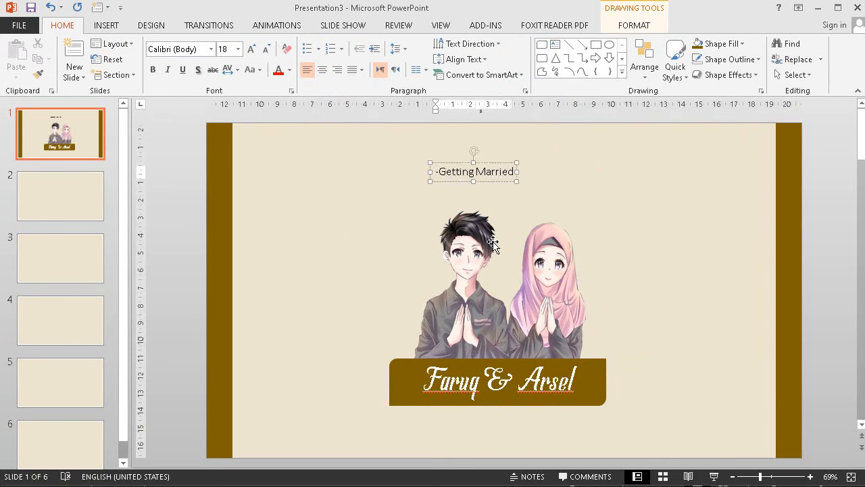
type("-")
- Format the "-Getting Married-" text in Allema at size 40 and center the text box above the couple
left_click(503, 162)
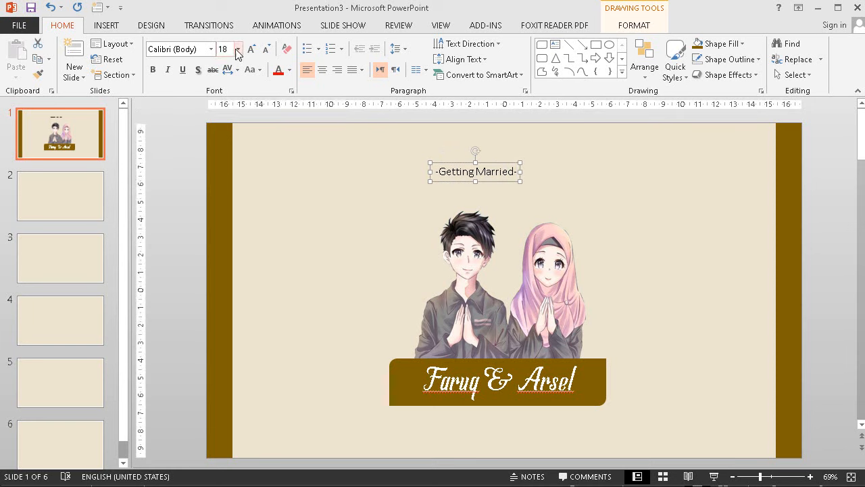
left_click(181, 50)
left_click(181, 130)
left_click(223, 49)
type("40")
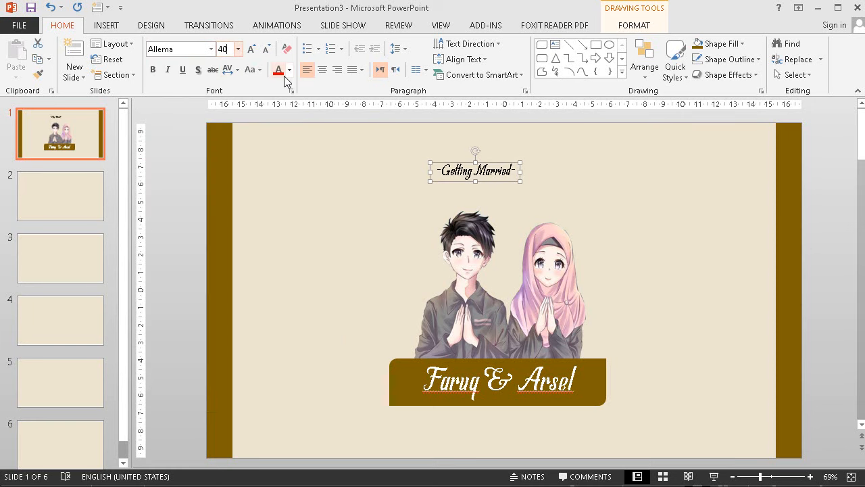
key("Return")
left_click_drag(503, 163, 486, 156)
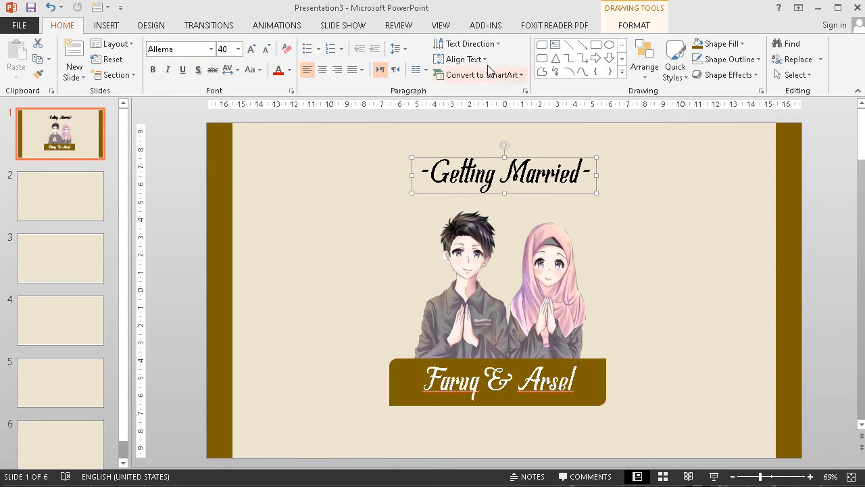
- Make the "-Getting Married-" text white and fill its text box with the dark gold of the name banner
left_click(634, 25)
left_click(558, 43)
left_click(528, 73)
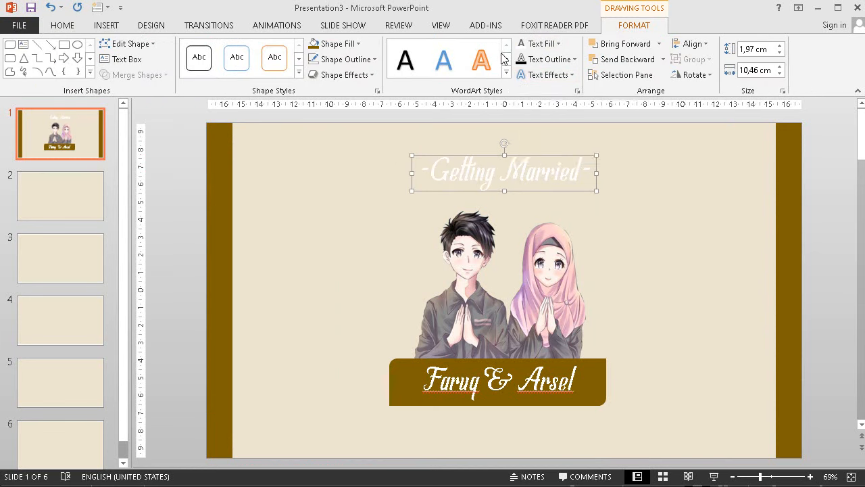
left_click(340, 43)
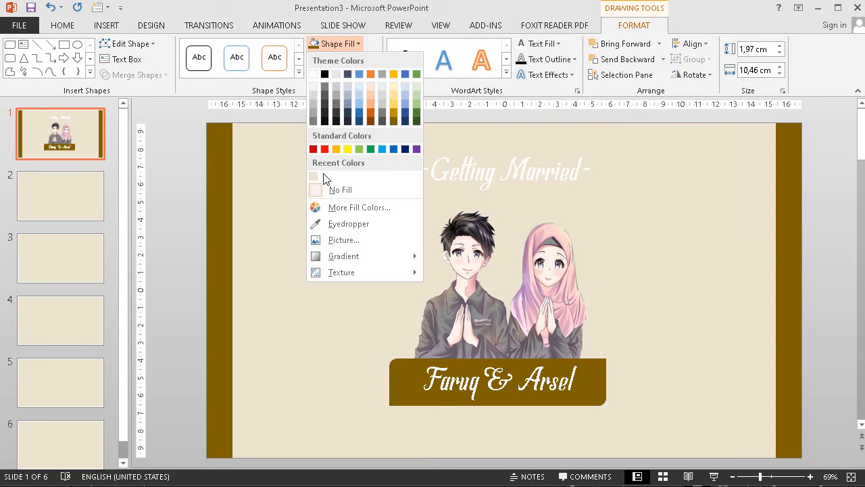
left_click(393, 122)
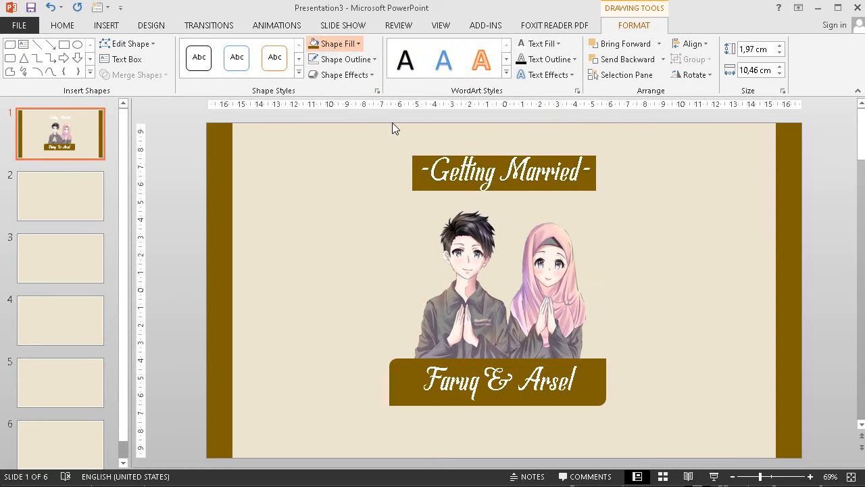
left_click(703, 243)
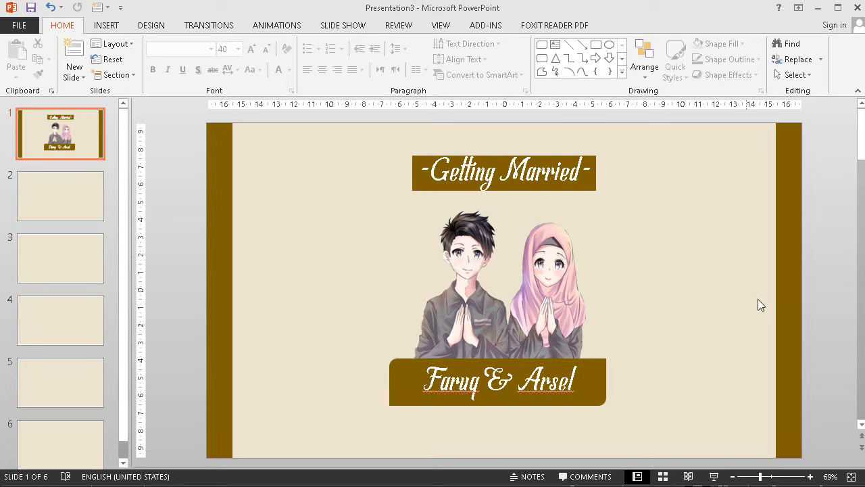
- Set slide 1 to advance automatically after 00:00,01
left_click(47, 200)
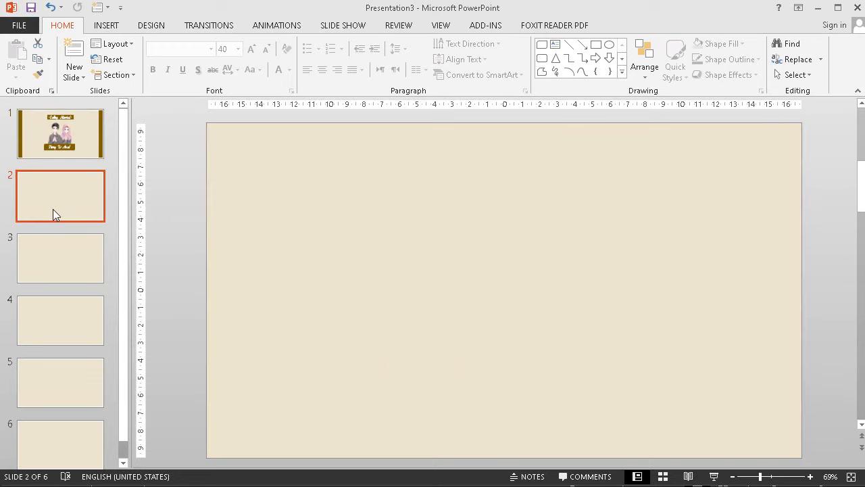
left_click(82, 145)
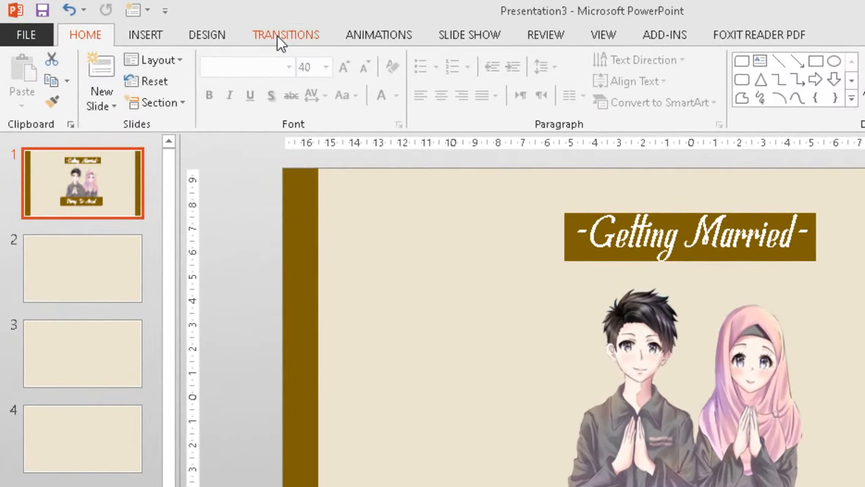
left_click(277, 36)
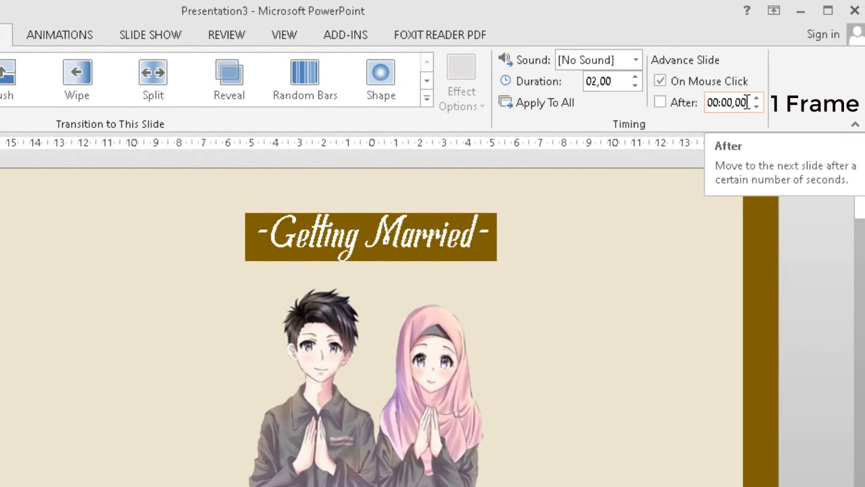
left_click(746, 102)
left_click(747, 104)
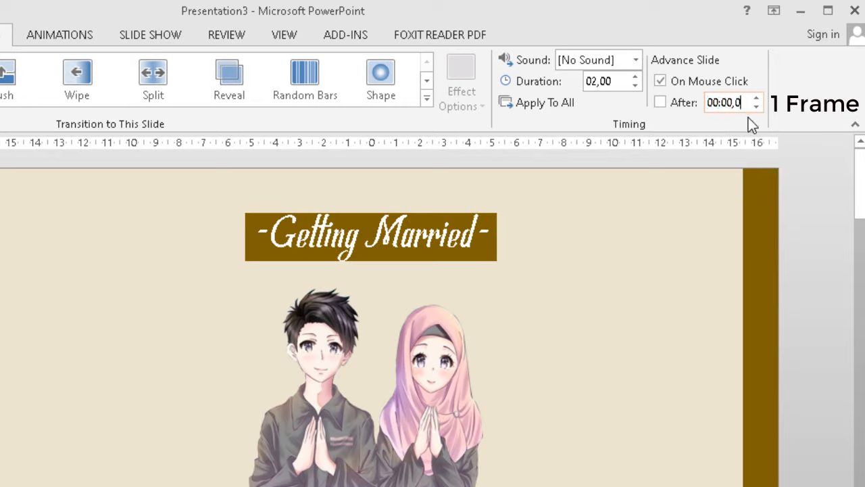
type("1")
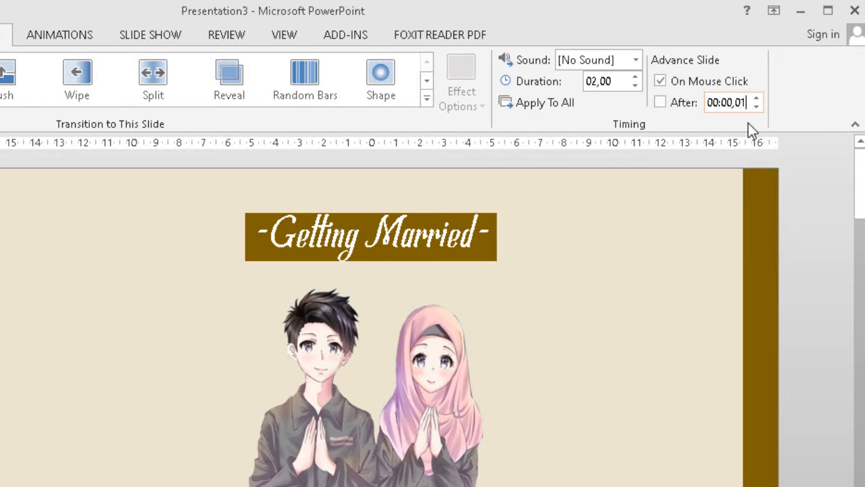
key("Return")
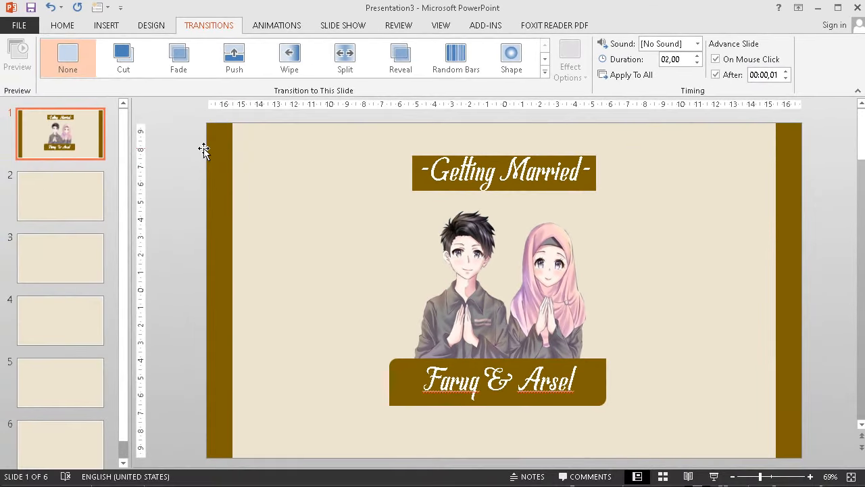
- Insert the leaf pictures daun-1, daun-1-1 and daun-1-1-1 from the dig folder's New folder onto slide 2
left_click(65, 197)
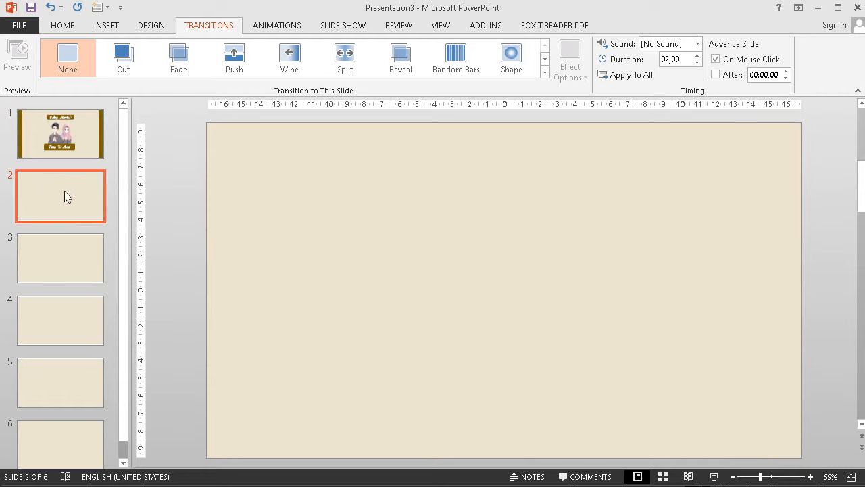
left_click(193, 241)
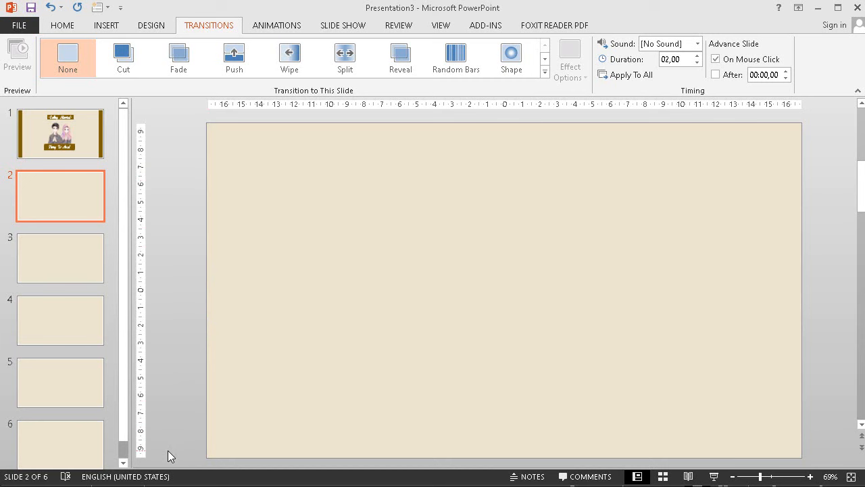
left_click(146, 486)
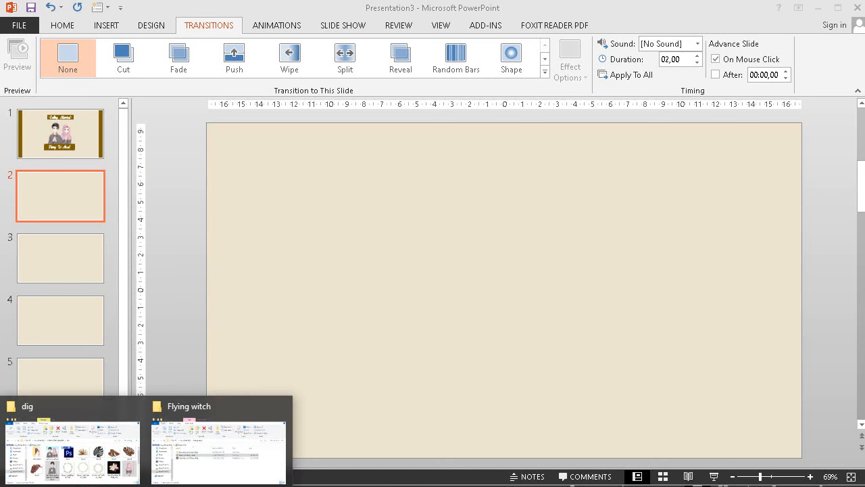
left_click(121, 480)
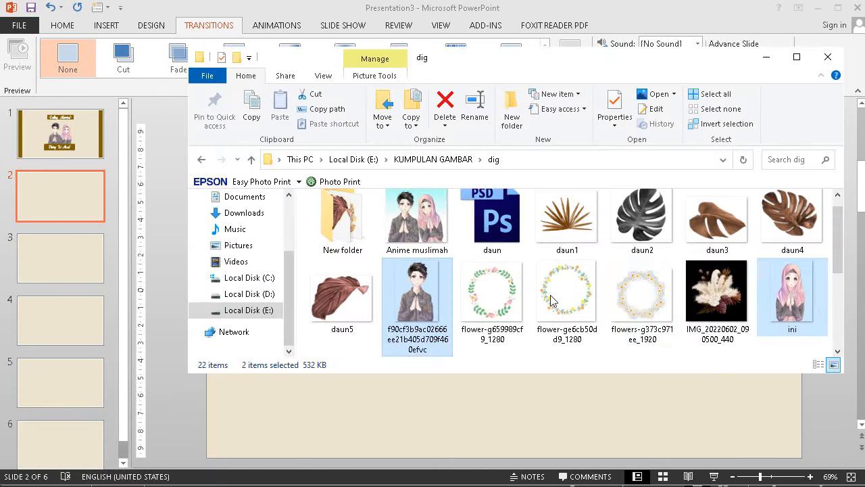
left_click(667, 237)
scroll(684, 252, "up", 1)
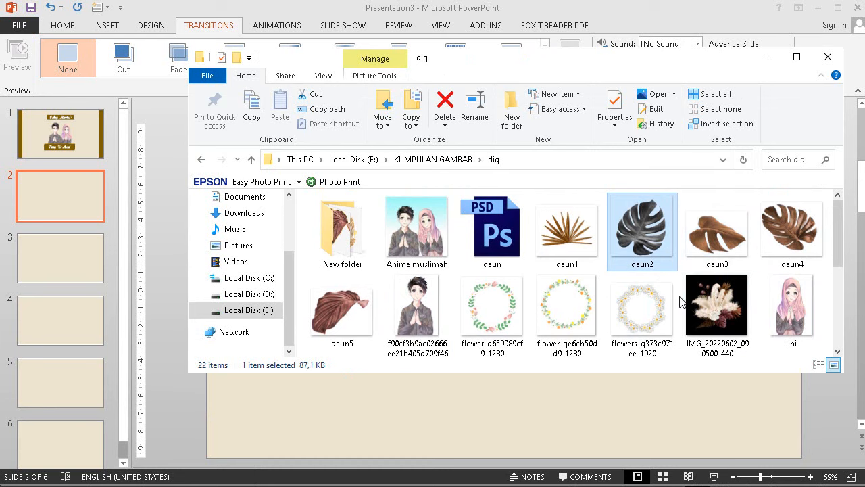
double_click(343, 243)
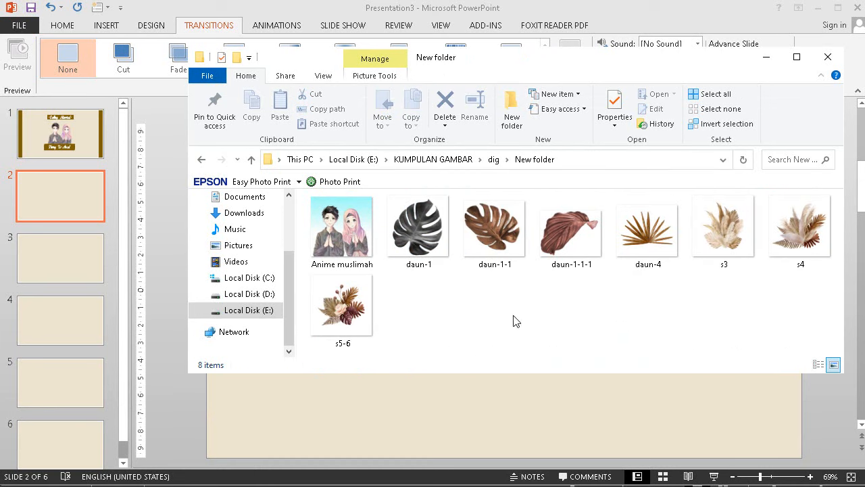
left_click(506, 265)
left_click(419, 265)
left_click(512, 269, "ctrl")
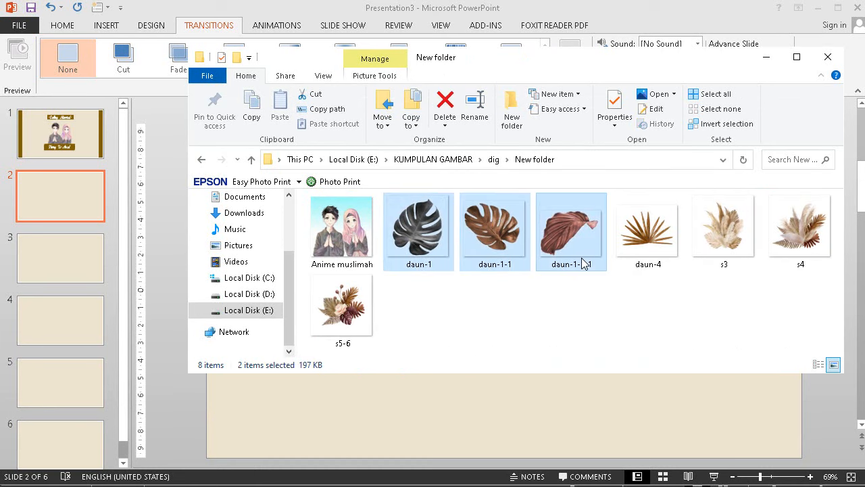
left_click_drag(586, 244, 519, 409)
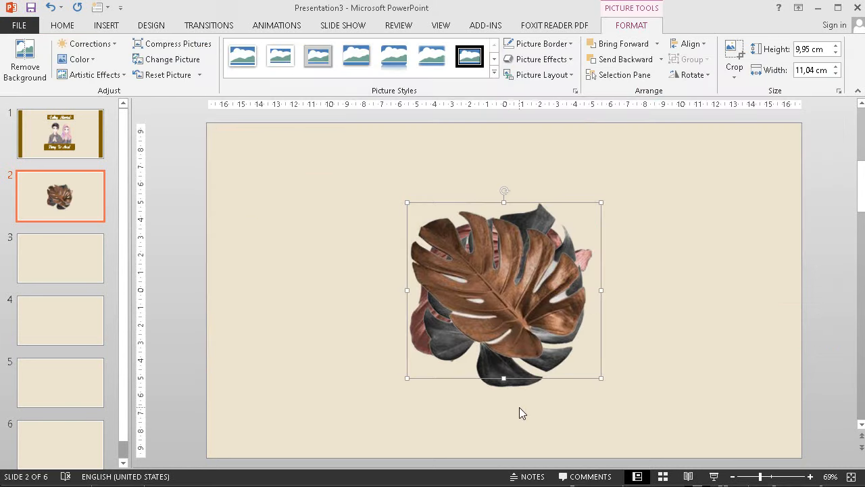
- Spread the three leaves side by side on slide 2, with the brown leaf in the middle, and turn them upright
left_click(653, 260)
left_click_drag(541, 284, 629, 290)
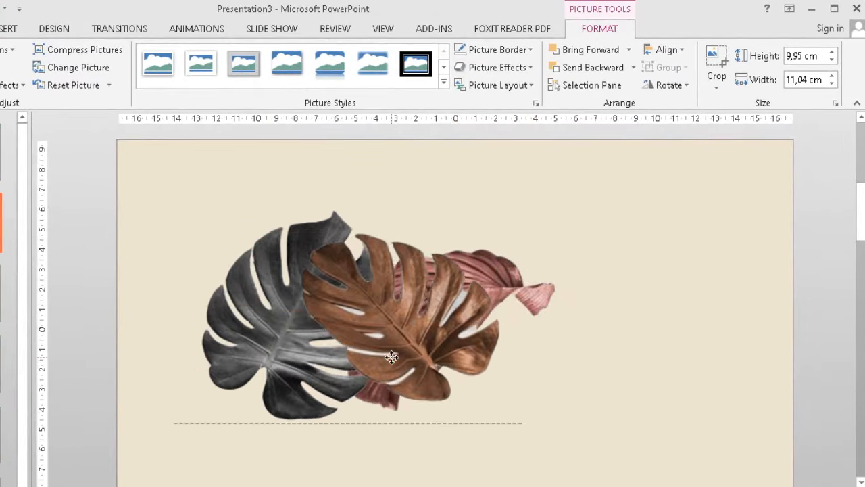
left_click_drag(473, 304, 517, 308)
left_click_drag(223, 257, 254, 250)
left_click(505, 292)
left_click_drag(455, 232, 497, 433)
- Bring the reddish leaf to the front so it overlaps the brown leaf
left_click(665, 49)
left_click(656, 103)
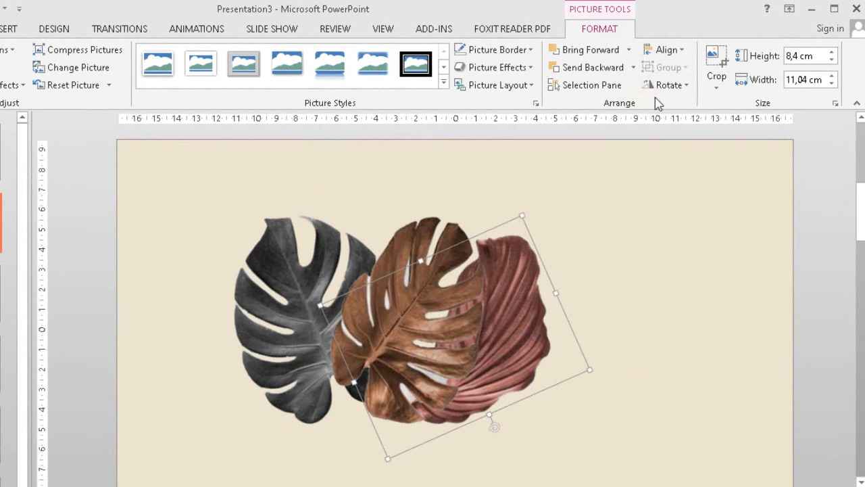
left_click(629, 49)
left_click(588, 87)
key("Escape")
left_click(341, 300)
key("Escape")
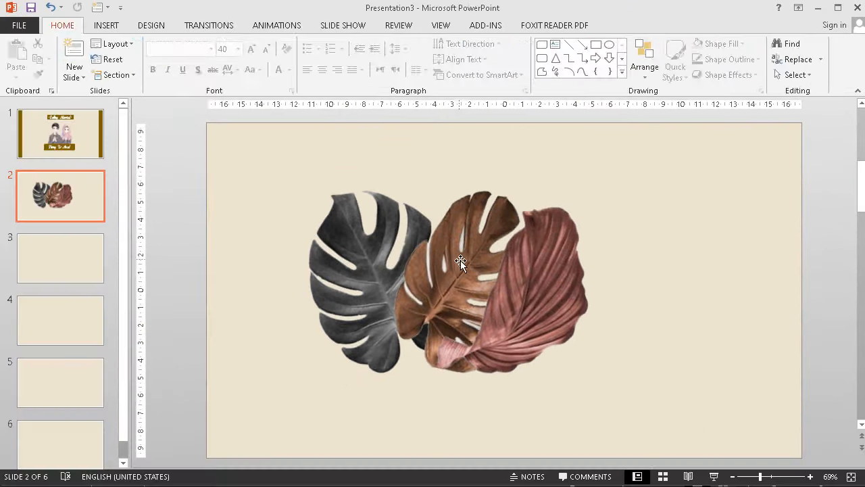
- Move the brown and reddish leaves closer to the grey leaf and fine-tune the reddish leaf's rotation
left_click(337, 257)
left_click(419, 283)
left_click(549, 288)
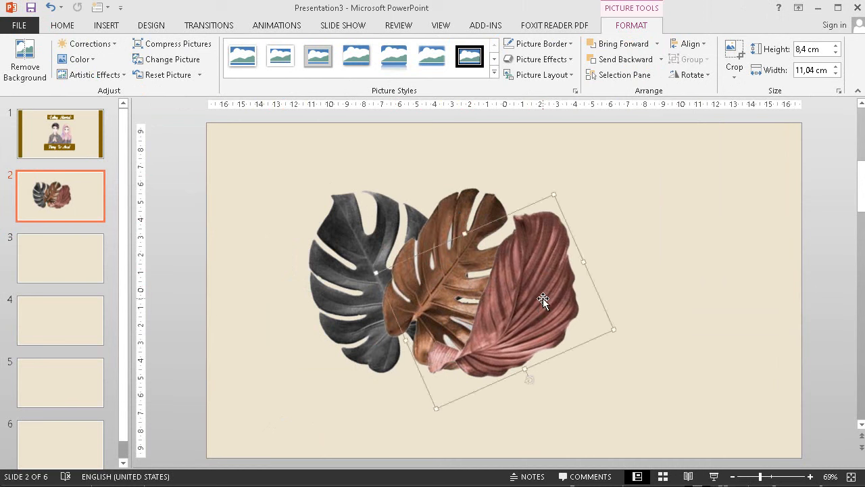
left_click_drag(522, 375, 185, 173)
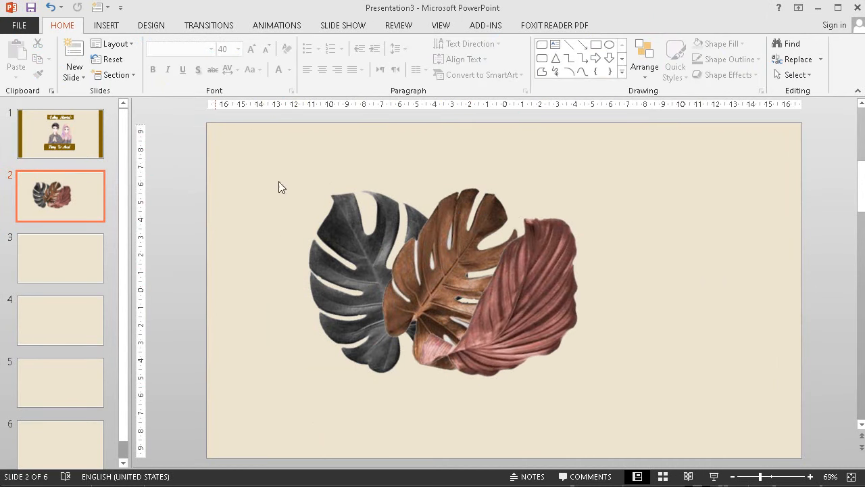
- Group all the leaves on slide 2 into one object
left_click_drag(278, 181, 680, 449)
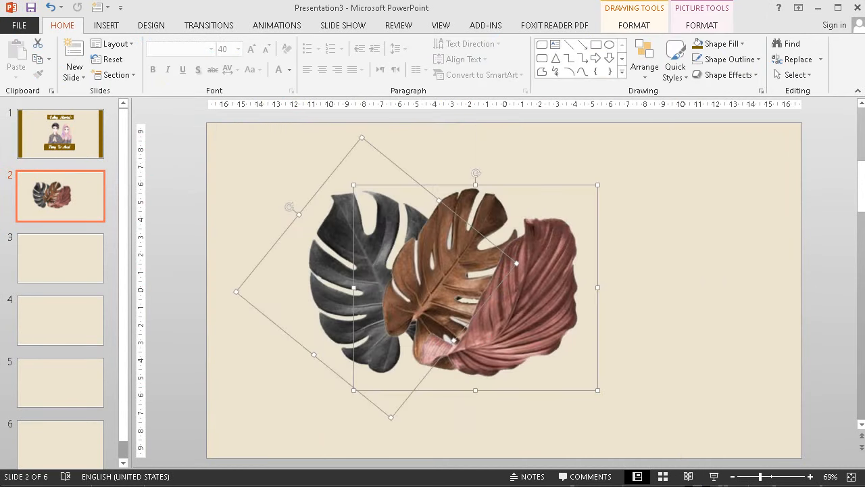
left_click(708, 27)
left_click(691, 58)
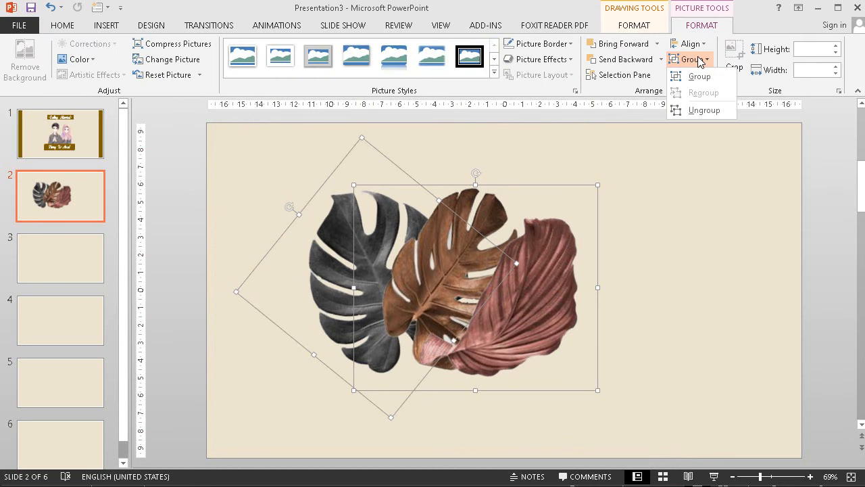
left_click(700, 78)
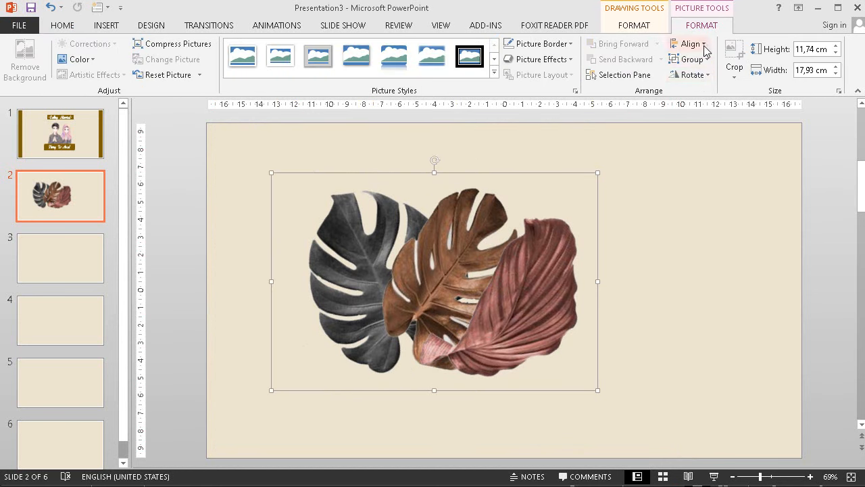
- Shrink the leaf group on slide 2 to about 3.35 × 4.65 cm and move it to the slide's upper right area
left_click(698, 281)
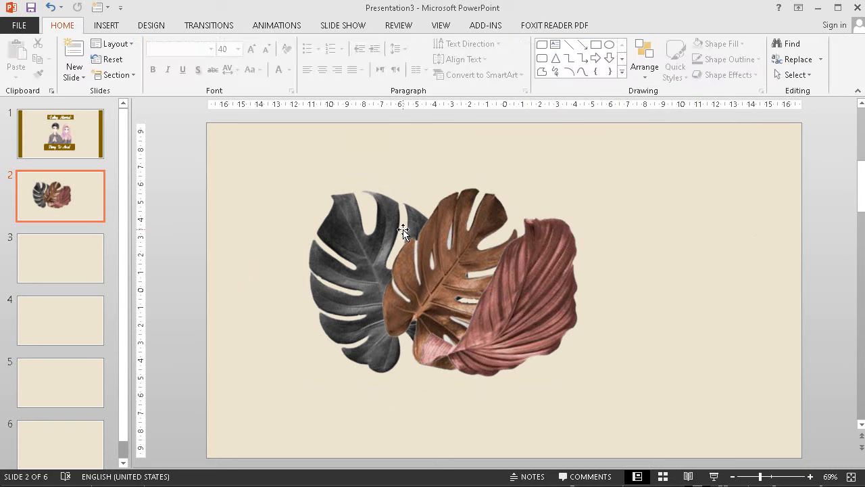
left_click(402, 227)
left_click_drag(271, 175, 440, 280)
left_click_drag(500, 320, 581, 200)
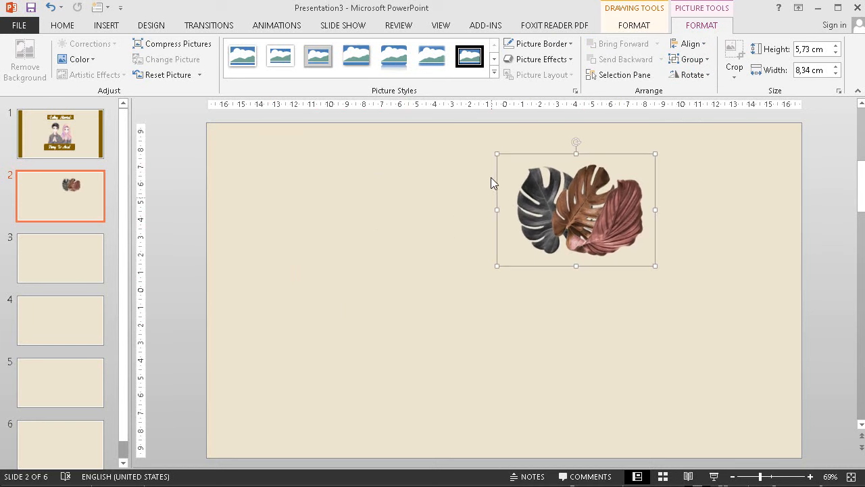
left_click_drag(496, 153, 545, 180)
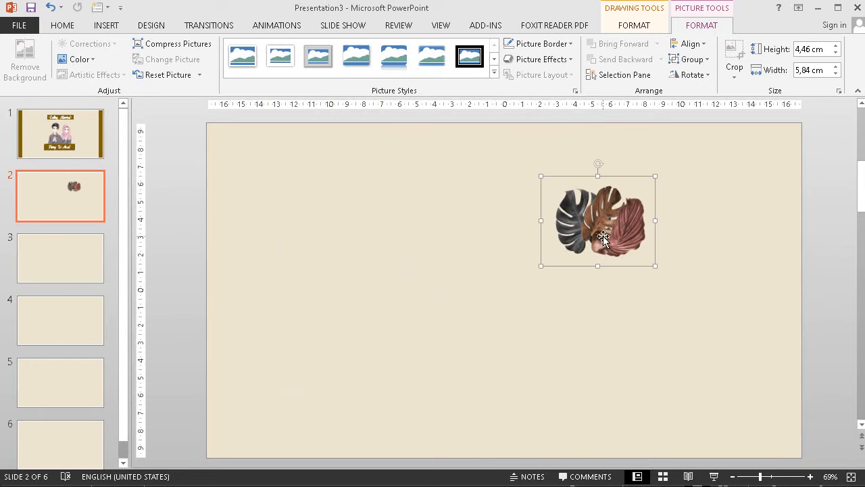
left_click_drag(594, 220, 603, 221)
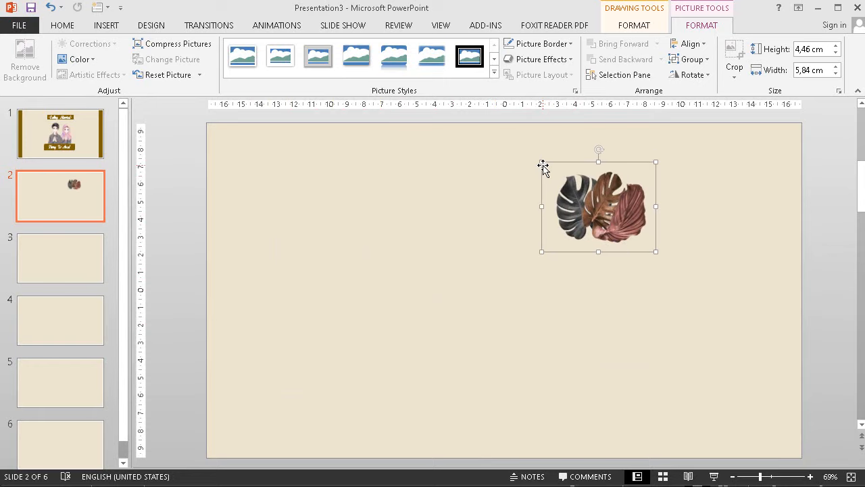
left_click_drag(541, 162, 561, 182)
left_click(531, 237)
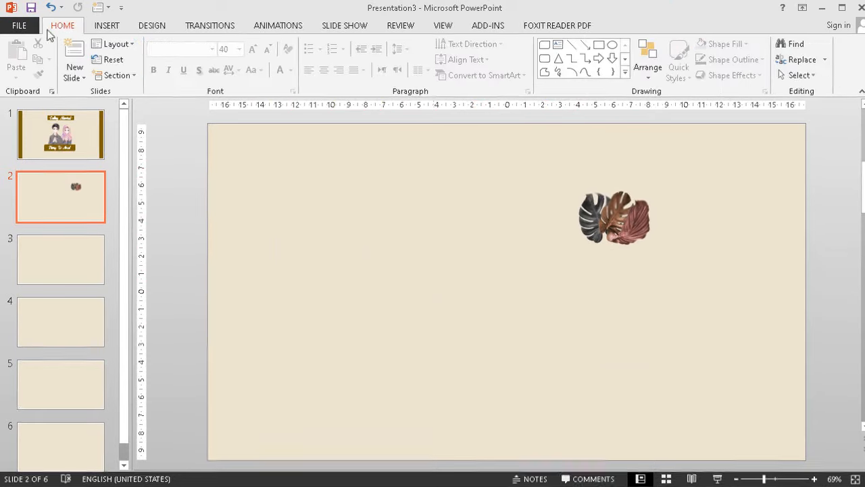
- Draw a circle about 10.78 cm across in the right half of slide 2 and position the leaf group on its upper edge
left_click(149, 34)
left_click(309, 92)
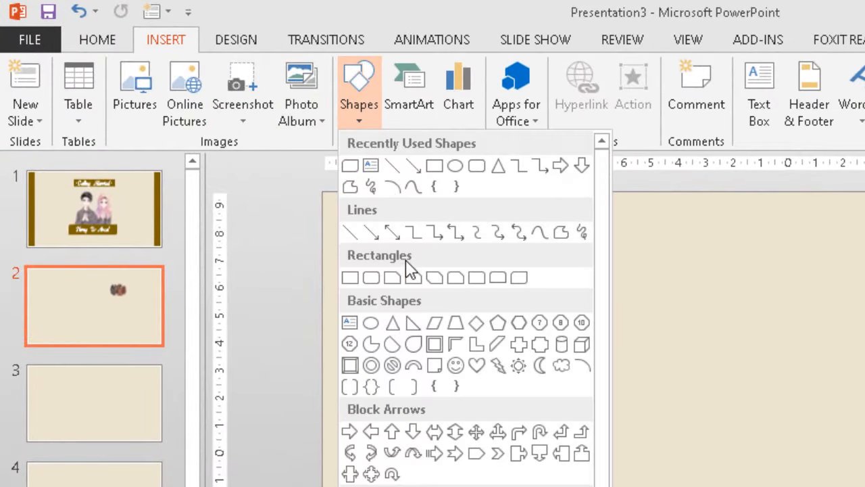
left_click(455, 166)
left_click_drag(556, 235, 643, 333)
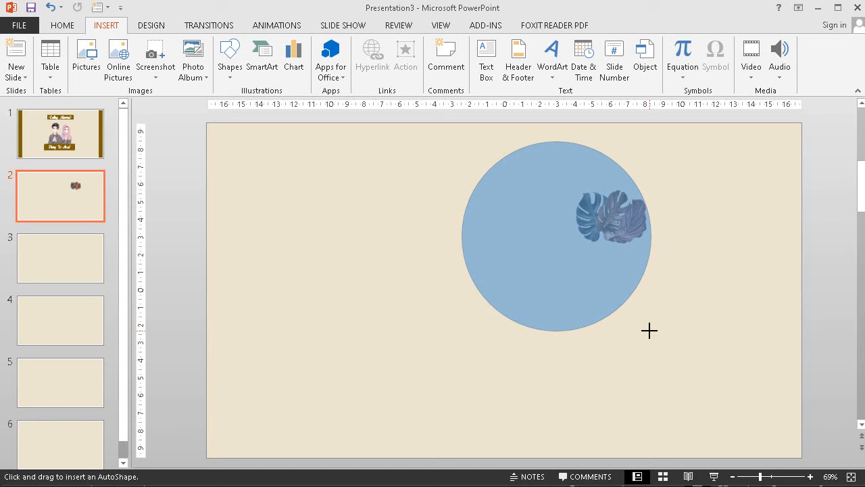
left_click_drag(561, 273, 609, 348)
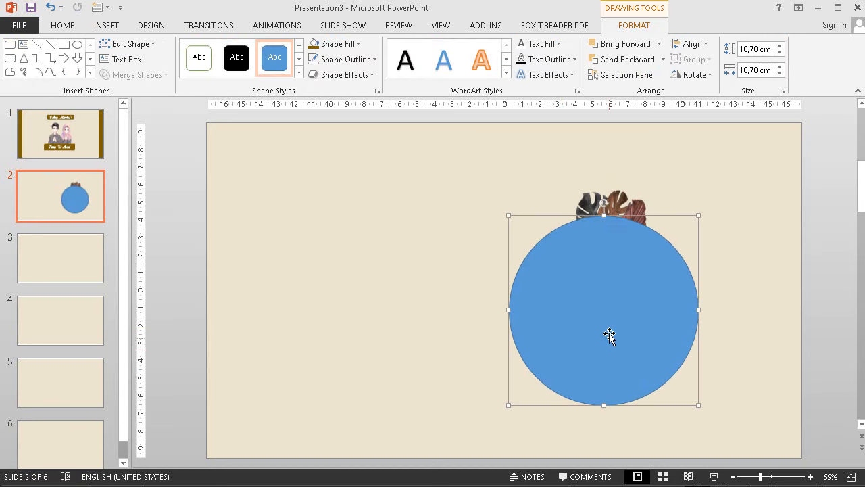
left_click(638, 178)
left_click_drag(622, 201, 627, 185)
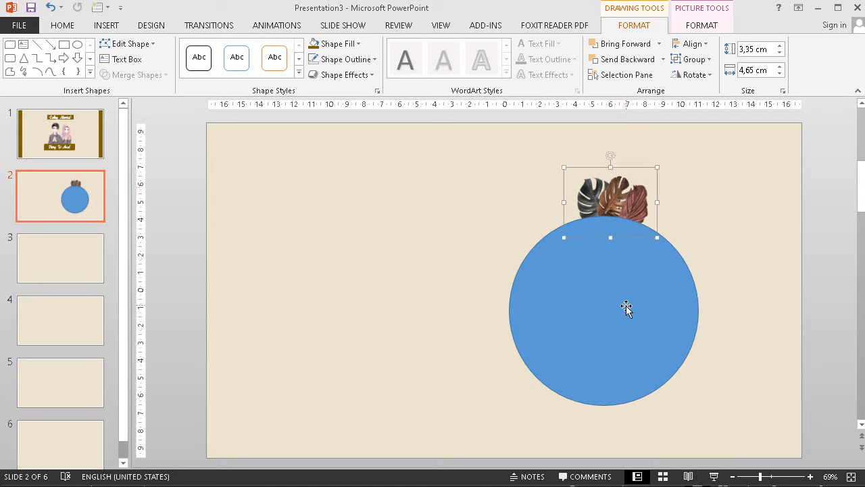
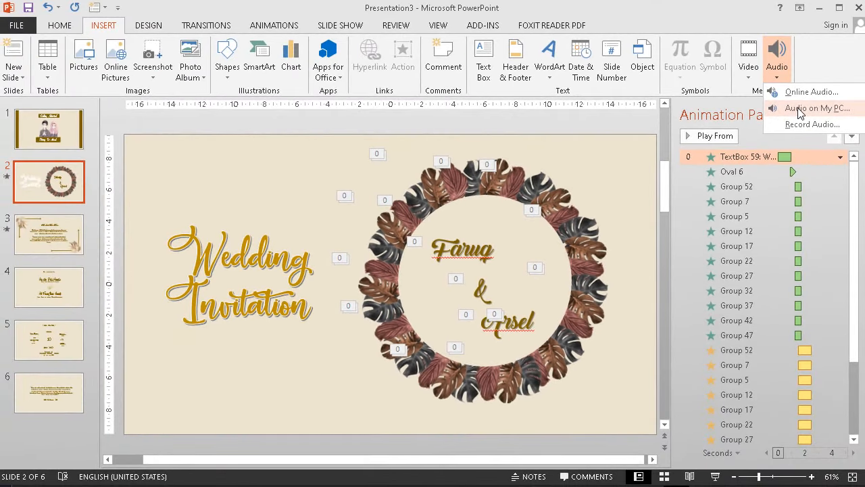
- Insert the audio file "ini" from the "bahan ucapan lebaran" folder on the computer into slide 2
left_click(800, 113)
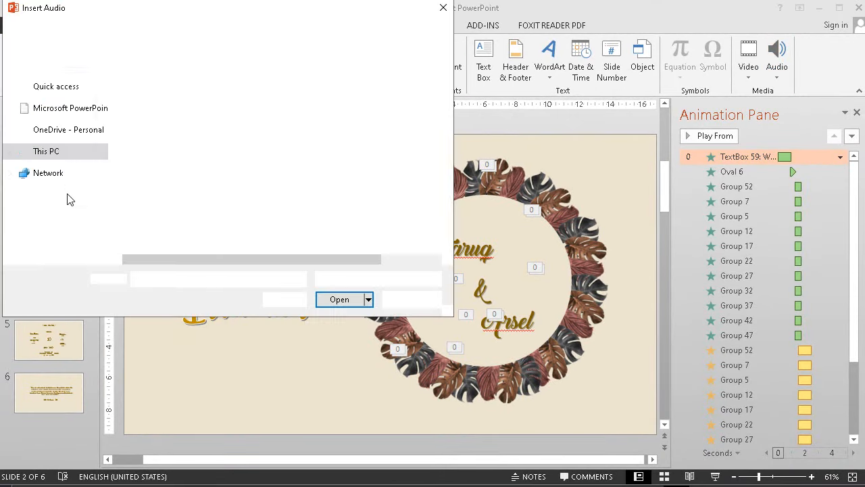
left_click_drag(135, 14, 316, 63)
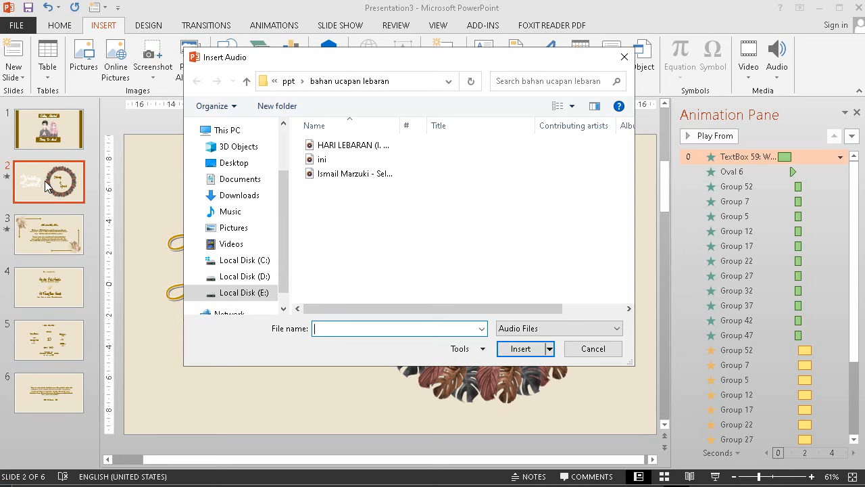
left_click_drag(264, 63, 235, 54)
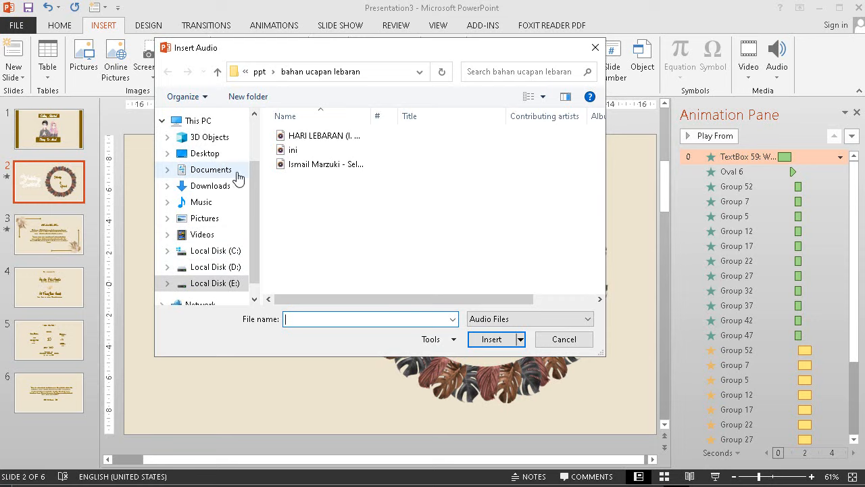
left_click(310, 155)
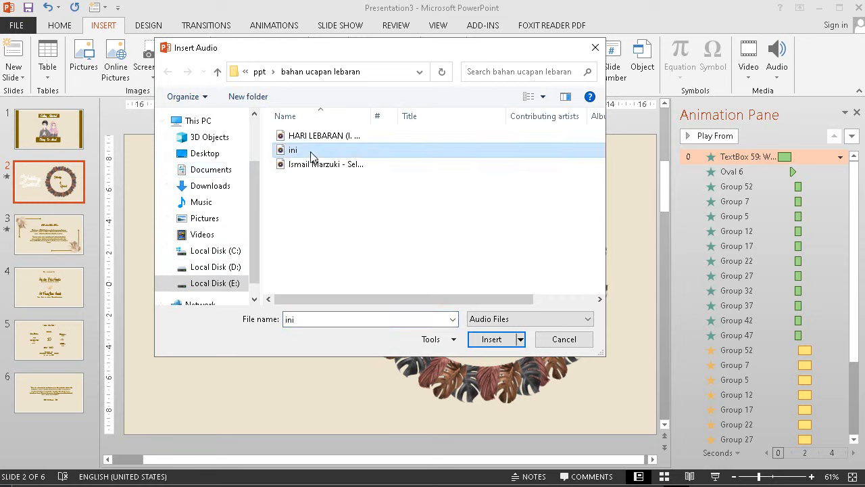
left_click(491, 339)
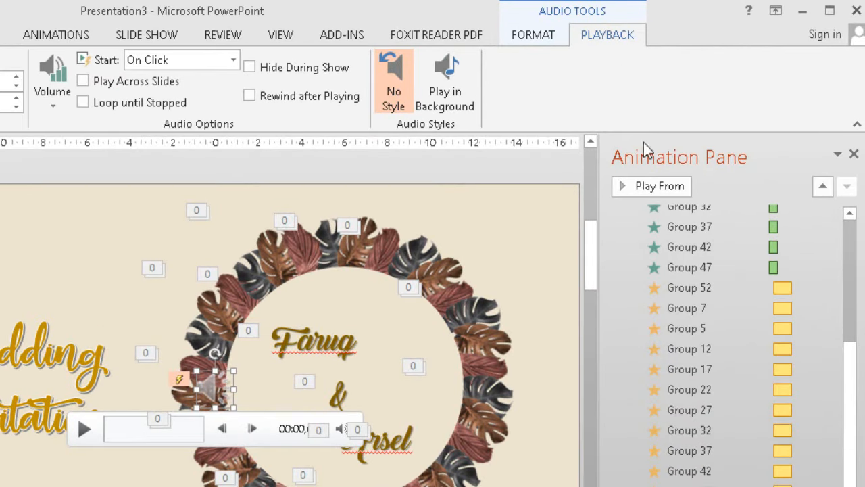
- Make the "ini" audio start automatically as the first effect in slide 2's animation order, with its icon hidden during the show
left_click(169, 58)
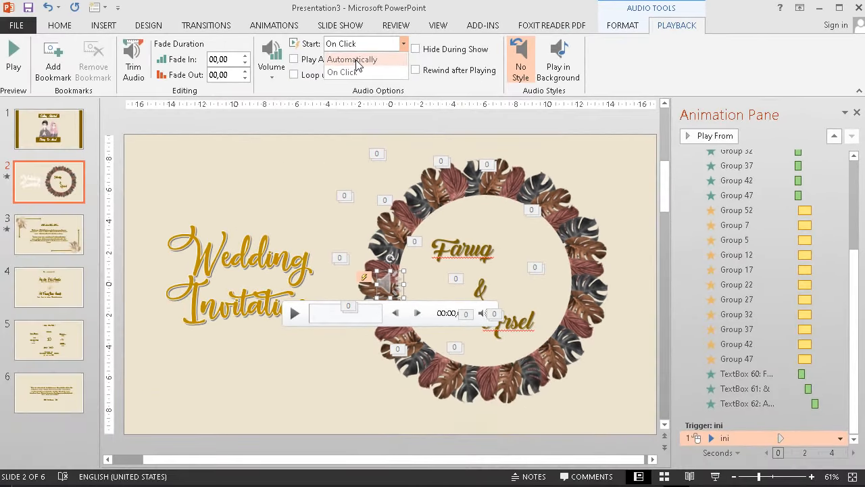
left_click(357, 62)
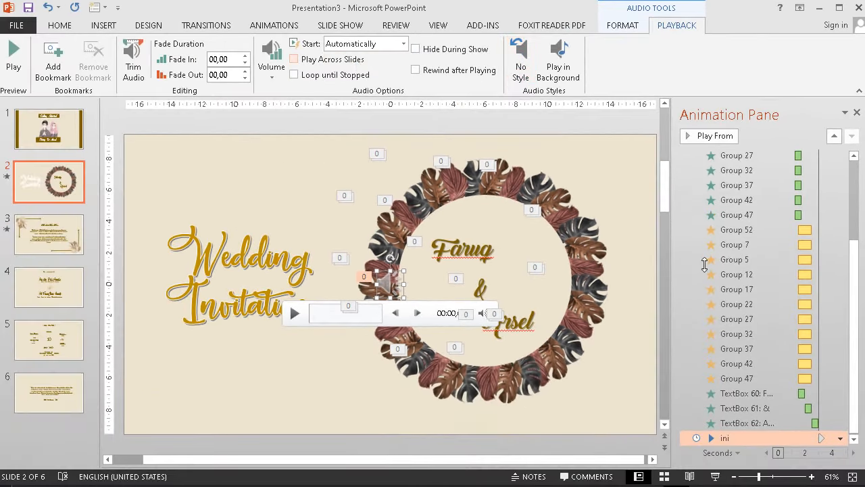
left_click_drag(708, 438, 698, 150)
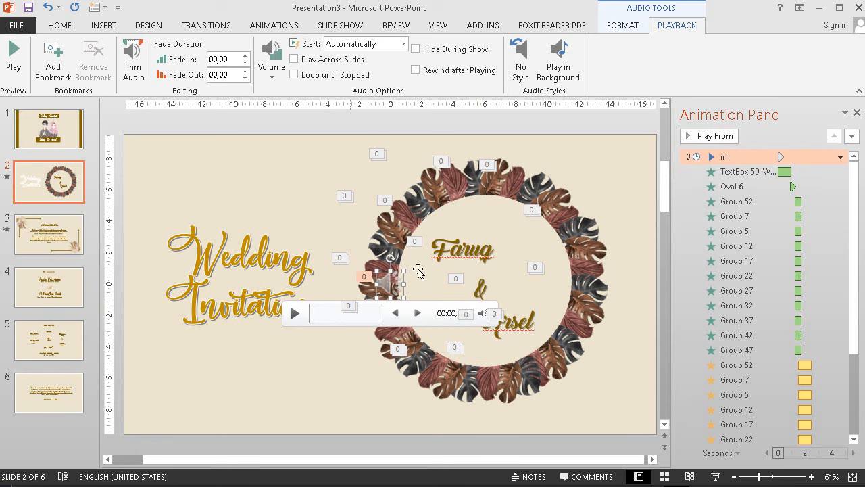
left_click(415, 49)
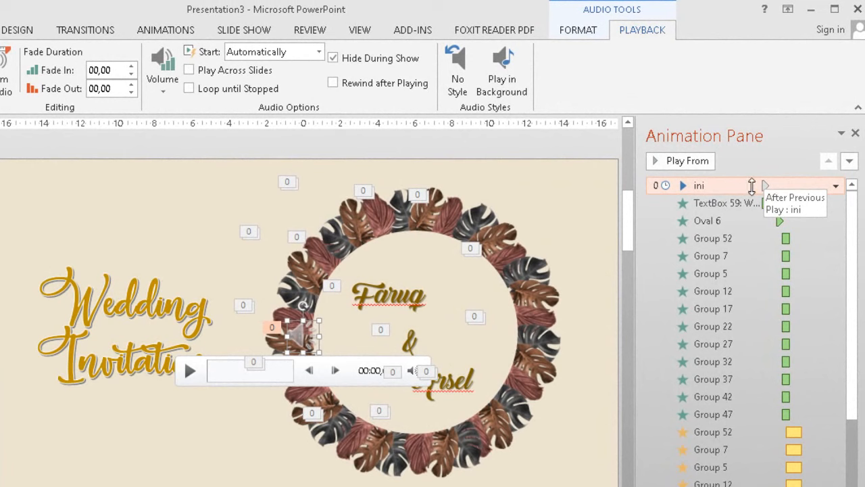
- Set the "ini" audio's effect options to stop playing after a number of slides instead of after the current slide
left_click(836, 185)
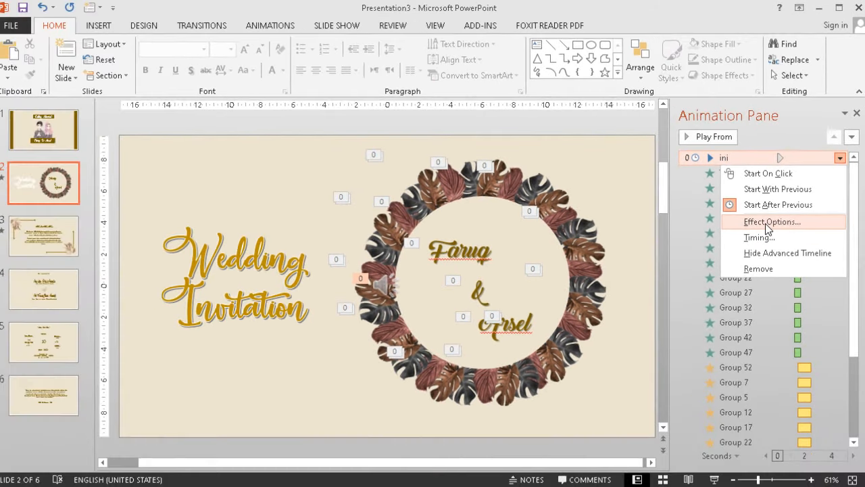
left_click(766, 223)
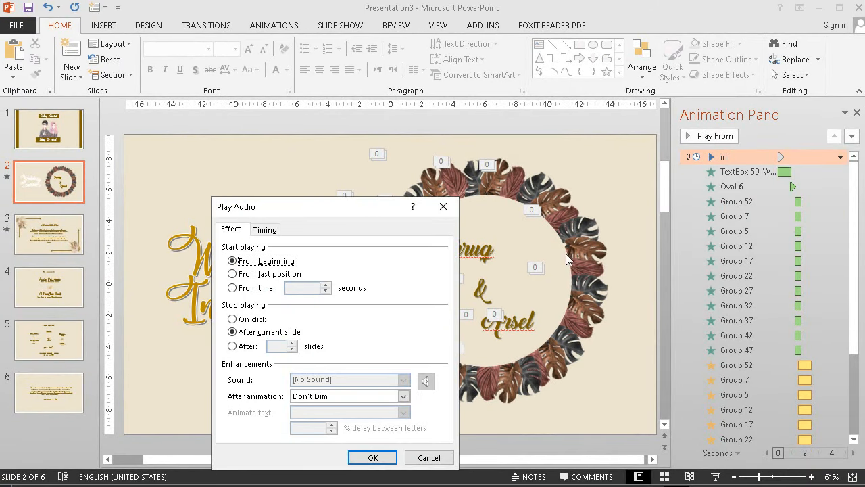
left_click(233, 346)
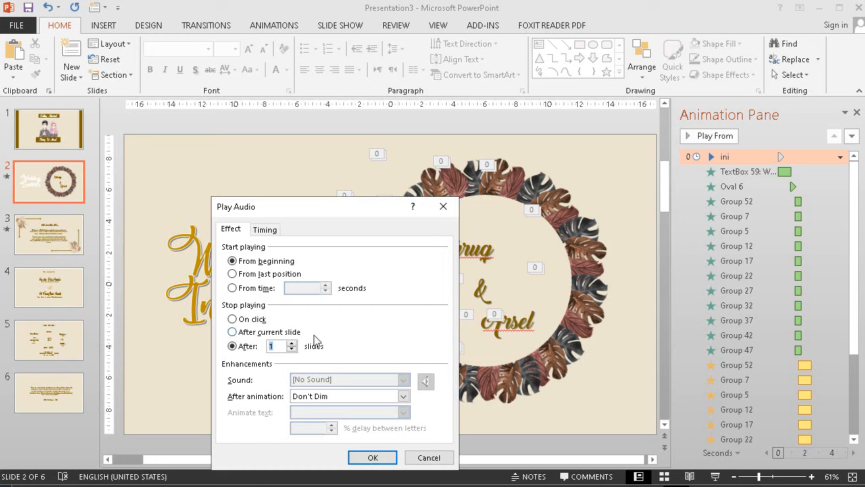
left_click(291, 343)
left_click(372, 457)
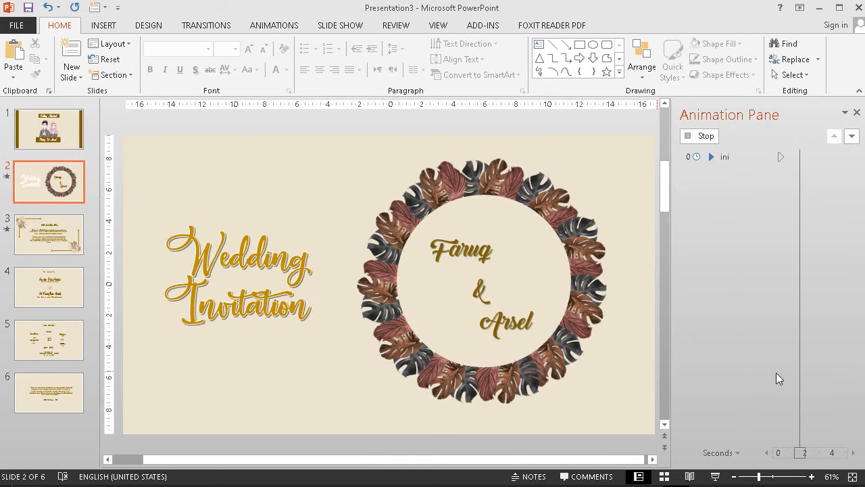
left_click(696, 136)
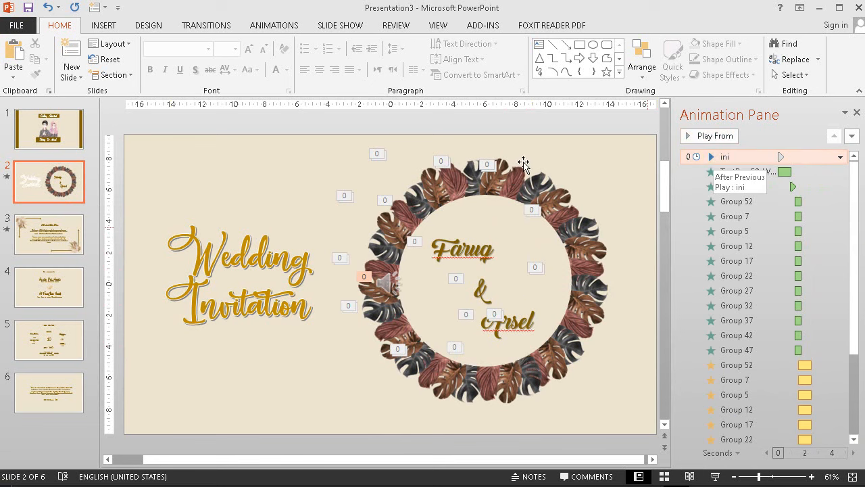
- Look through slides 3 to 6 and the first two slides of the invitation
left_click(45, 239)
left_click(53, 298)
left_click(57, 341)
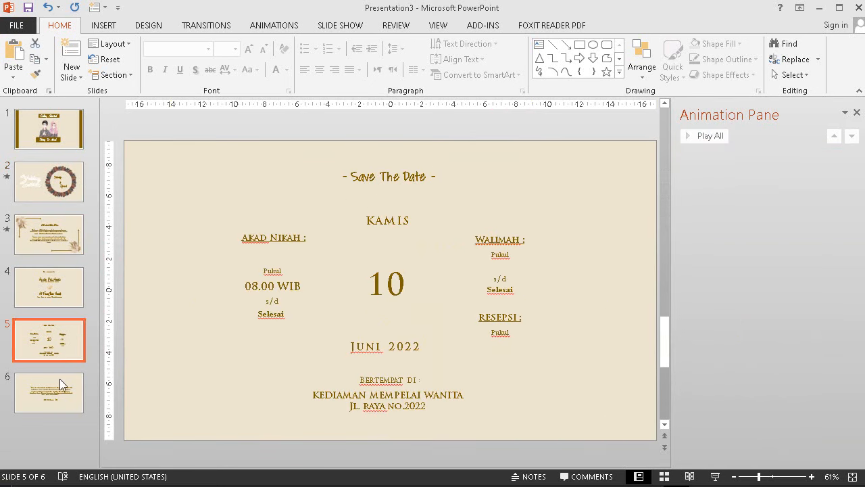
left_click(59, 381)
left_click(65, 183)
left_click(60, 131)
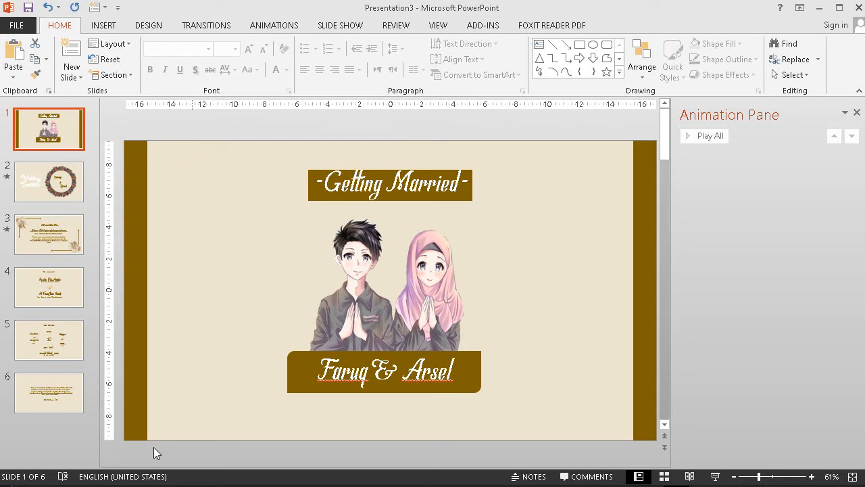
left_click(72, 188)
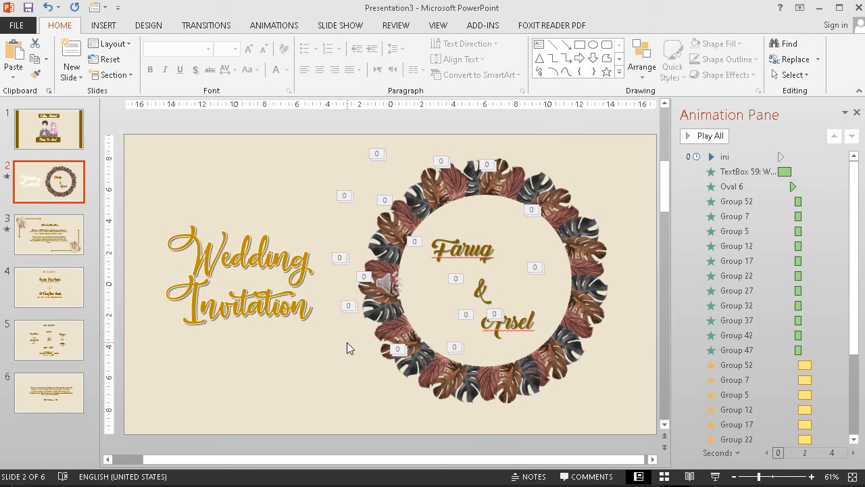
- Add the pictures s4 and daun-4 from the "New folder" image folder to slide 4
left_click(57, 285)
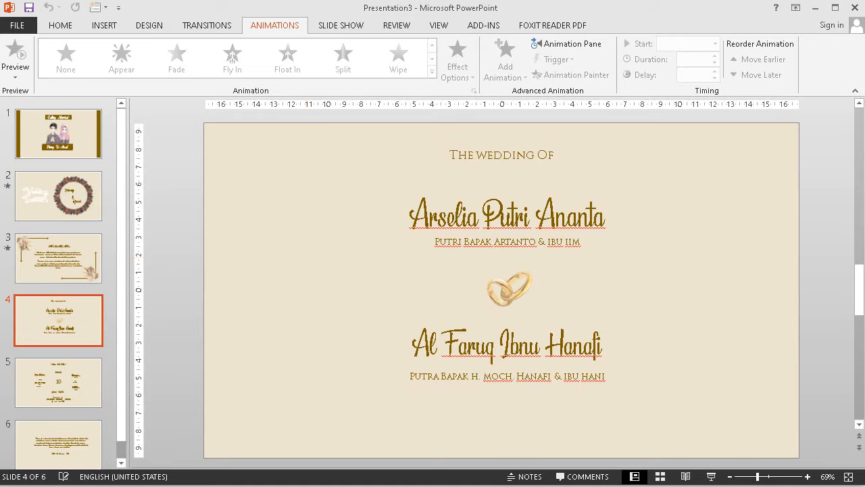
left_click(138, 460)
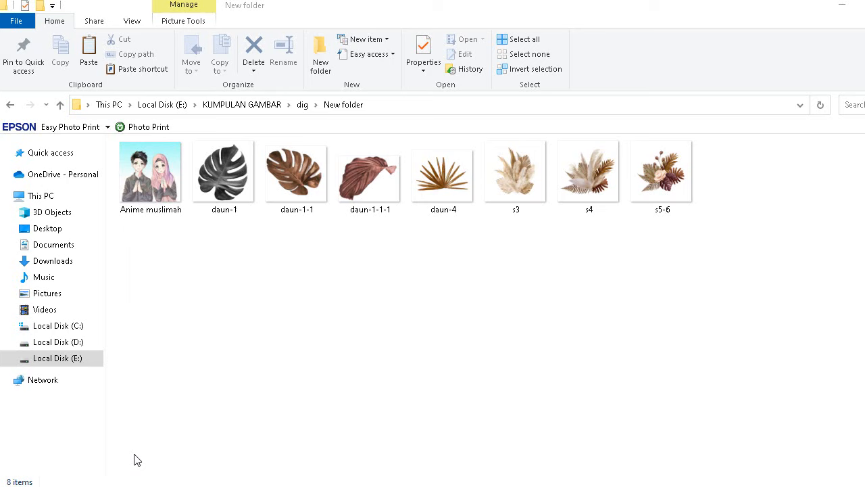
double_click(758, 8)
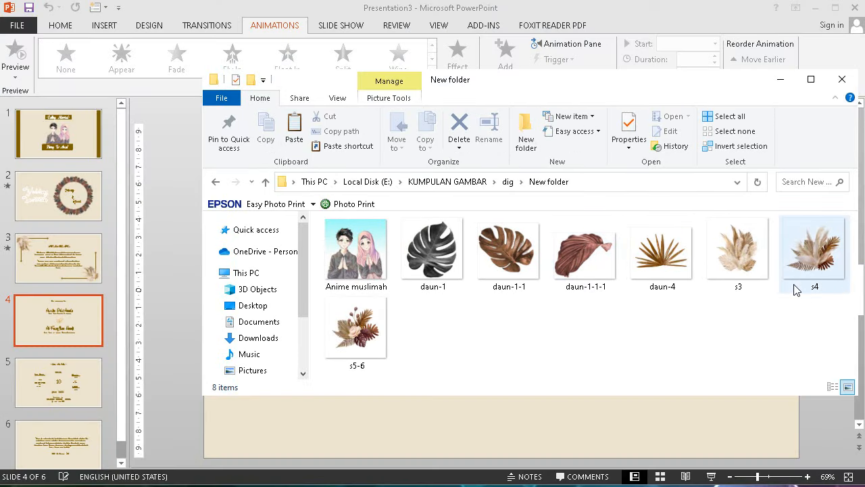
left_click_drag(813, 272, 451, 436)
left_click(205, 483)
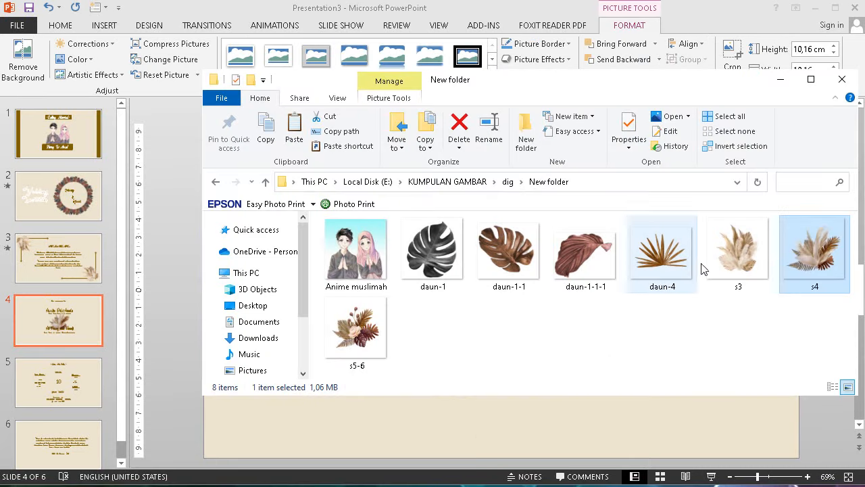
left_click_drag(682, 267, 498, 438)
left_click(313, 349)
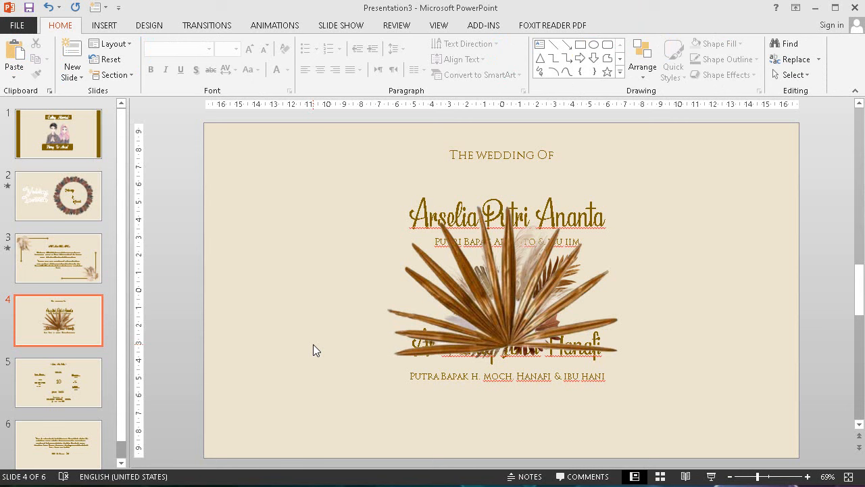
- Shrink the daun-4 leaf on slide 4 to about 1.34 × 1.58 cm and rotate it right 90°
left_click(491, 296)
left_click_drag(385, 174, 500, 384)
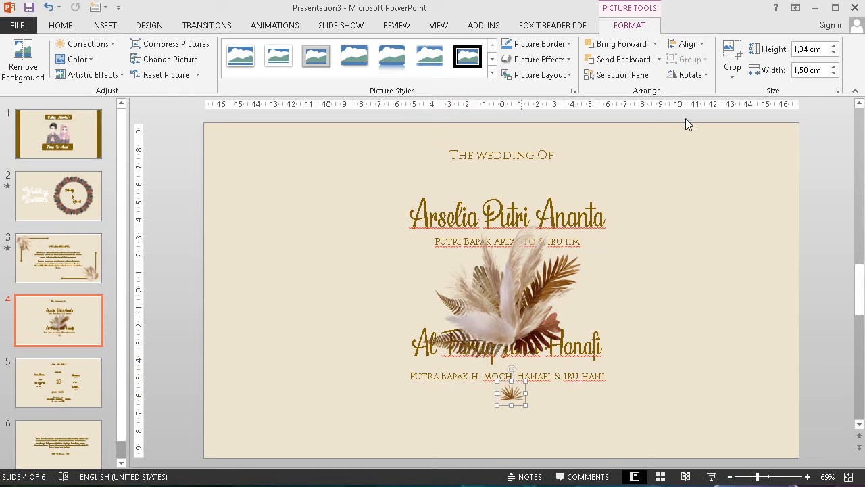
left_click(703, 77)
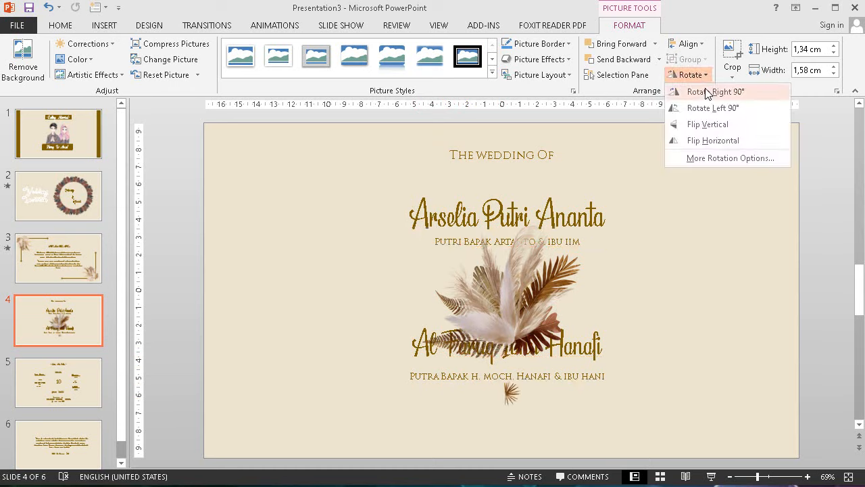
left_click(715, 91)
- Place the small rotated leaf at the end of the "The Wedding Of" heading and reduce it to about 1.11 × 1.31 cm
left_click_drag(515, 396, 563, 157)
key("ctrl+z")
key("ctrl+z")
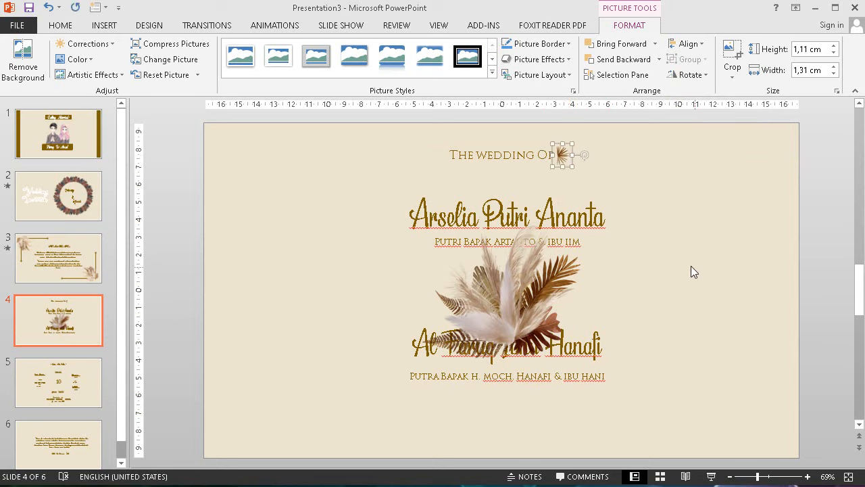
- Move the small leaf on slide 4 just past the end of the "The Wedding Of" heading and enlarge it to about 1.56 × 1.83 cm
left_click(610, 236)
key("ctrl+z")
left_click(495, 233)
left_click(568, 154)
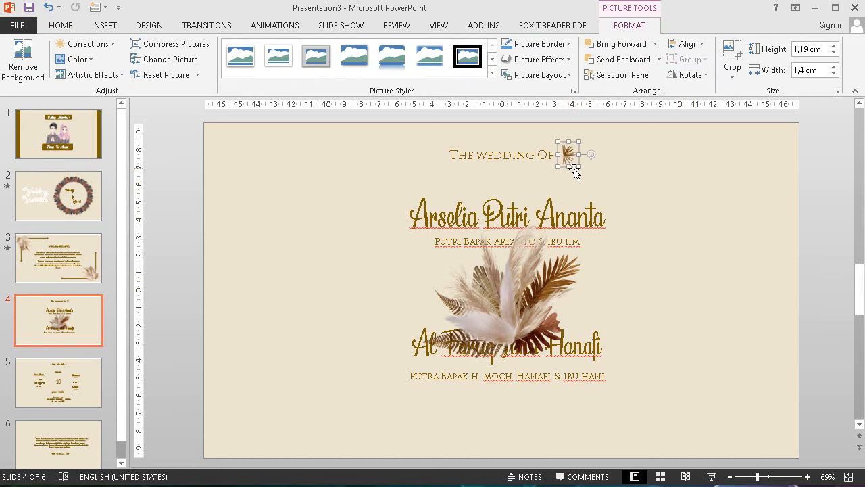
mouse_move(579, 151)
left_mouse_down()
mouse_move(574, 160)
mouse_move(588, 165)
left_mouse_up()
left_click(679, 241)
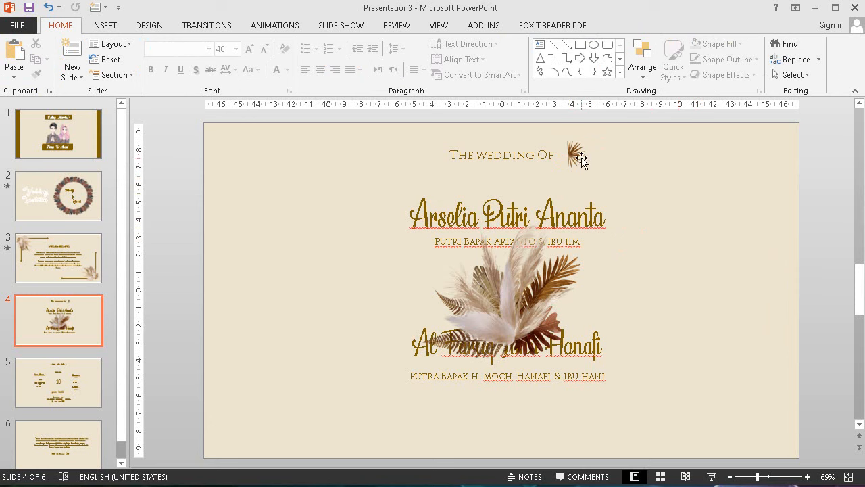
- Place the large dried-leaf bouquet in the lower-right corner of slide 4 and resize it to about 9.96 × 9.96 cm
left_click(484, 303)
left_click_drag(456, 240, 464, 253)
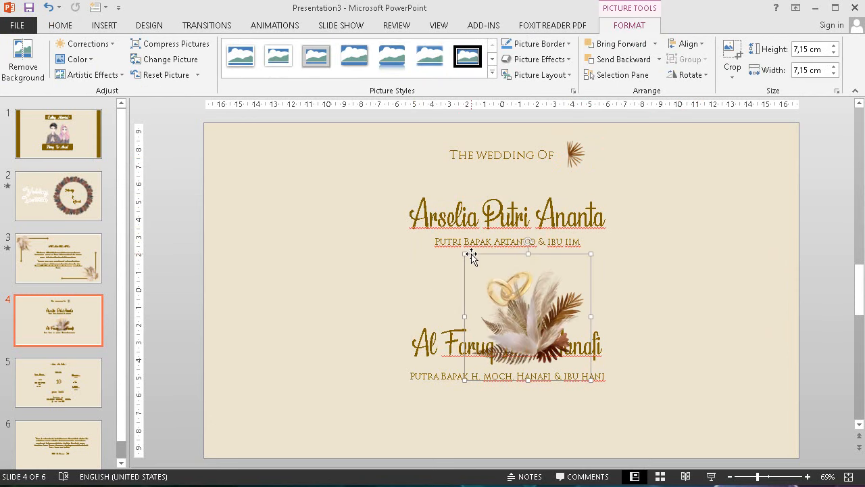
left_click_drag(540, 324, 773, 422)
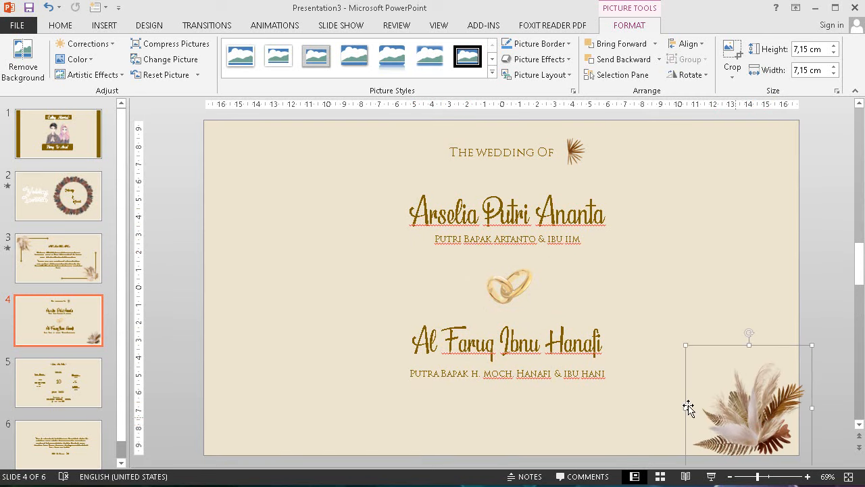
left_click_drag(685, 345, 636, 325)
- Duplicate the large bouquet into the lower-left corner of slide 4 and flip the copy horizontally
left_click_drag(713, 439, 237, 446)
right_click(277, 429)
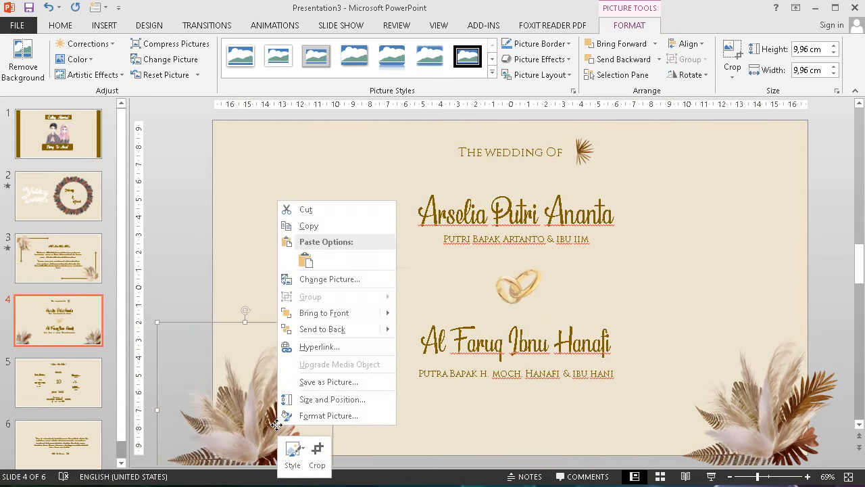
left_click(696, 75)
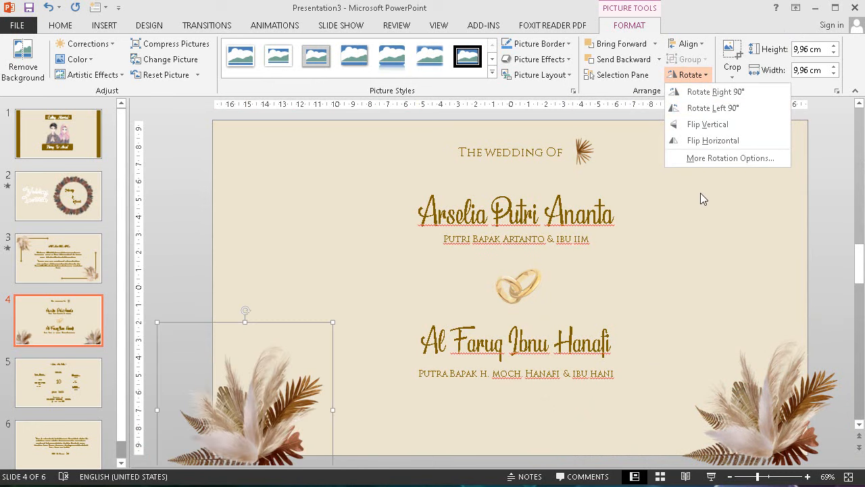
left_click(718, 140)
left_click(375, 337)
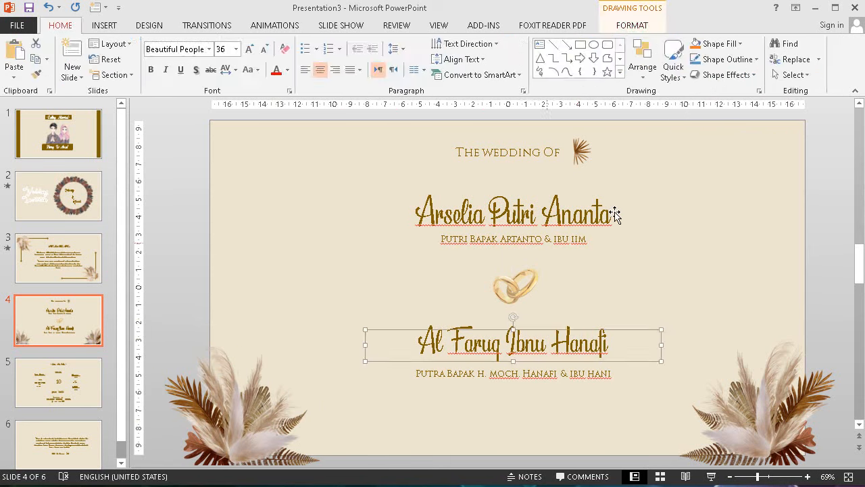
- Duplicate the small leaf to the start of the "The Wedding Of" heading and flip the copy horizontally
left_click(578, 155)
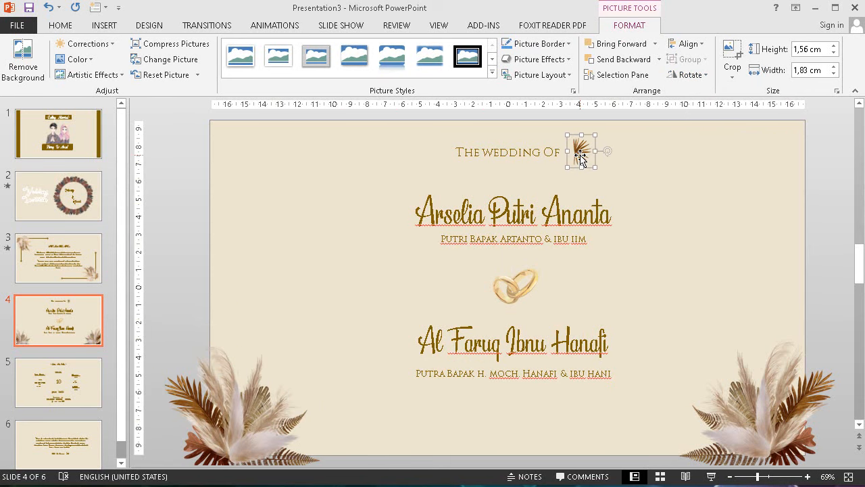
left_click_drag(580, 157, 440, 158)
left_click(682, 75)
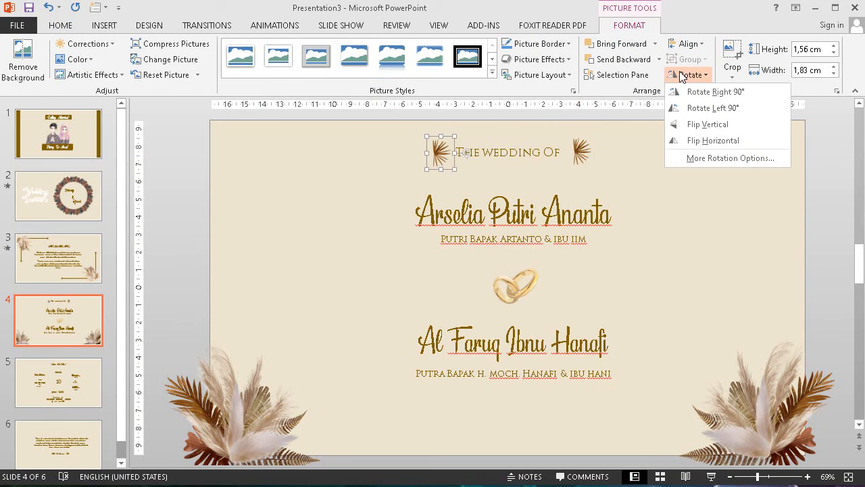
left_click(682, 75)
left_click(689, 74)
left_click(713, 141)
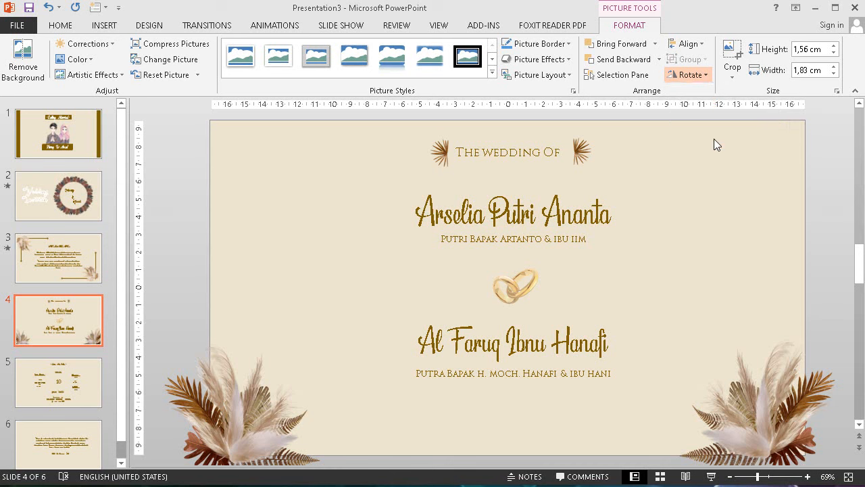
left_click(713, 194)
- Align the tops of the two small leaves beside the "The Wedding Of" heading and nudge the left leaf slightly outward
left_click(585, 154)
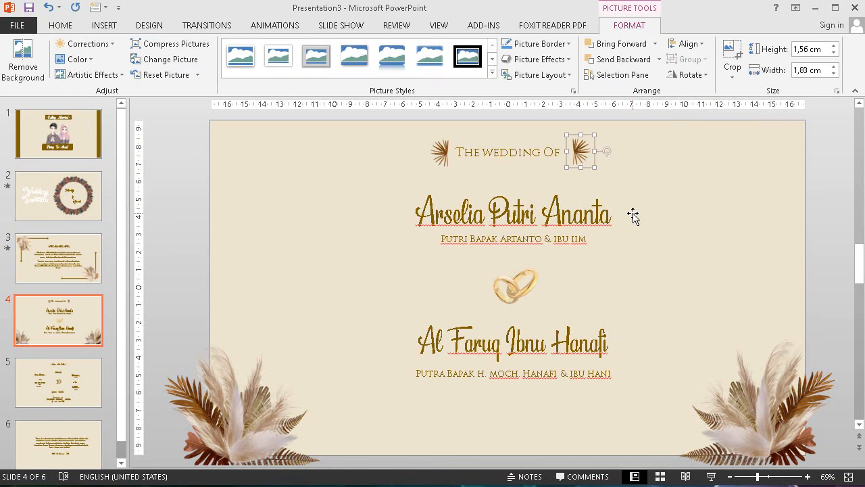
left_click(561, 255)
left_click(439, 154)
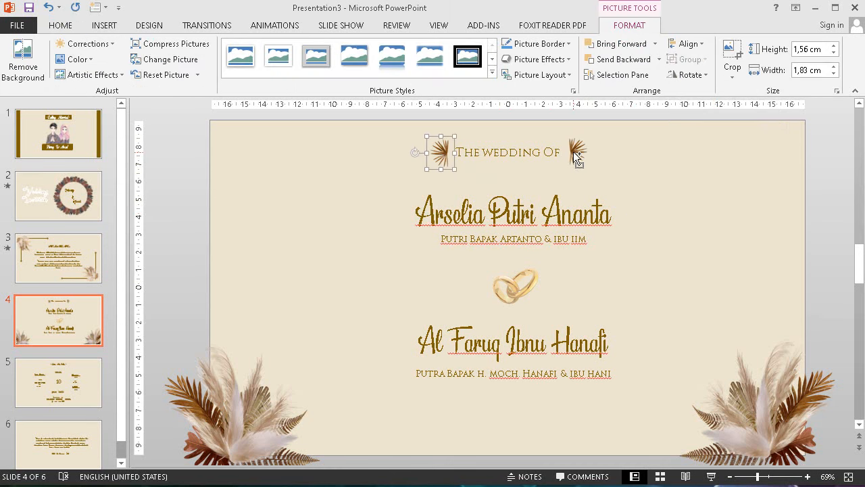
left_click(576, 153, "shift")
left_click(689, 44)
left_click(696, 77)
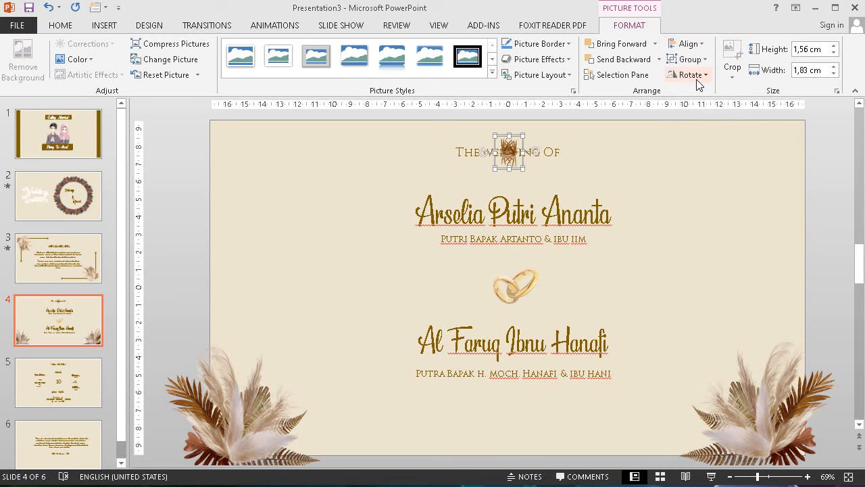
key("ctrl+z")
left_click(697, 46)
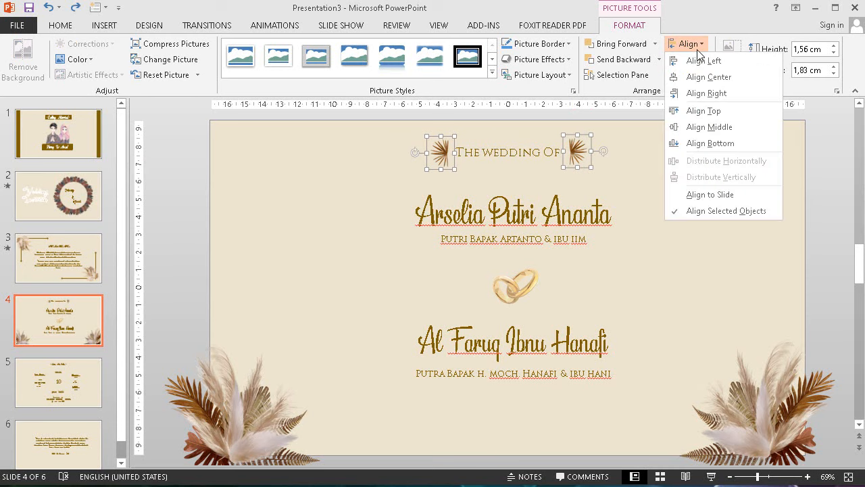
left_click(707, 111)
left_click(721, 202)
left_click_drag(442, 148, 440, 147)
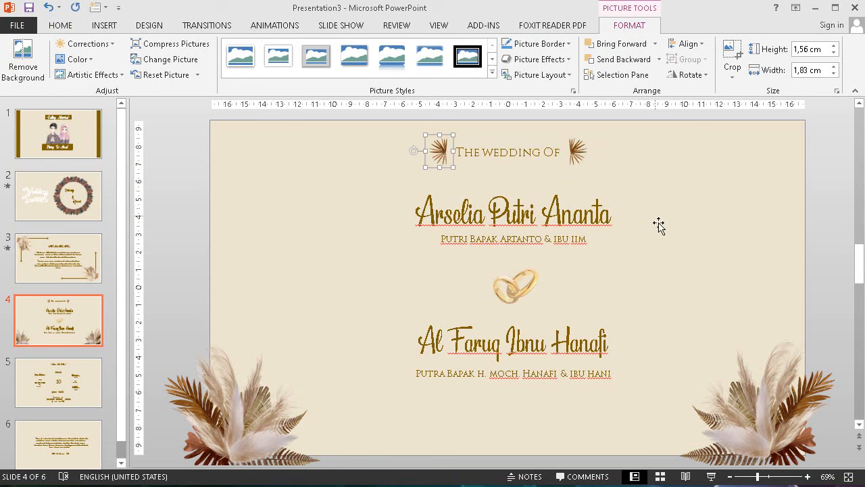
left_click(658, 226)
left_click(770, 272)
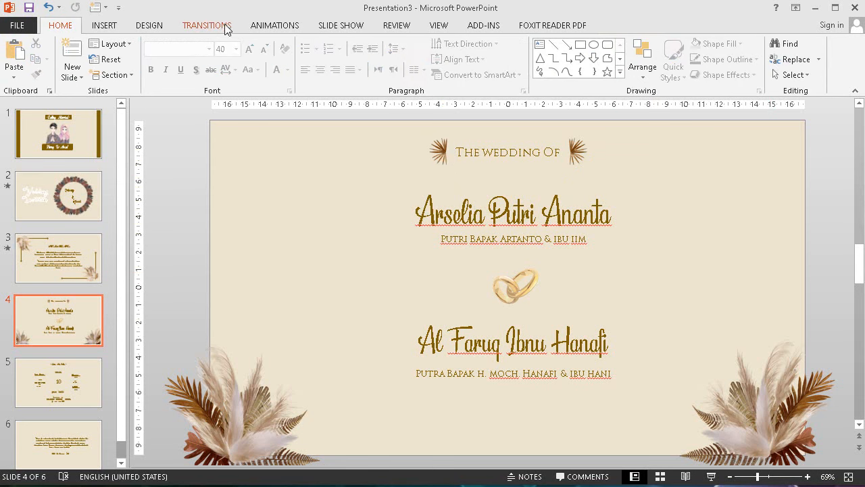
left_click(273, 25)
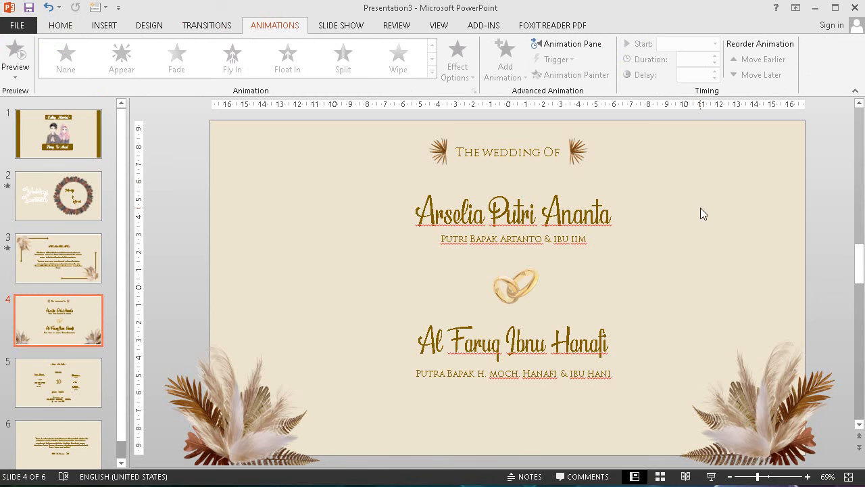
left_click(567, 44)
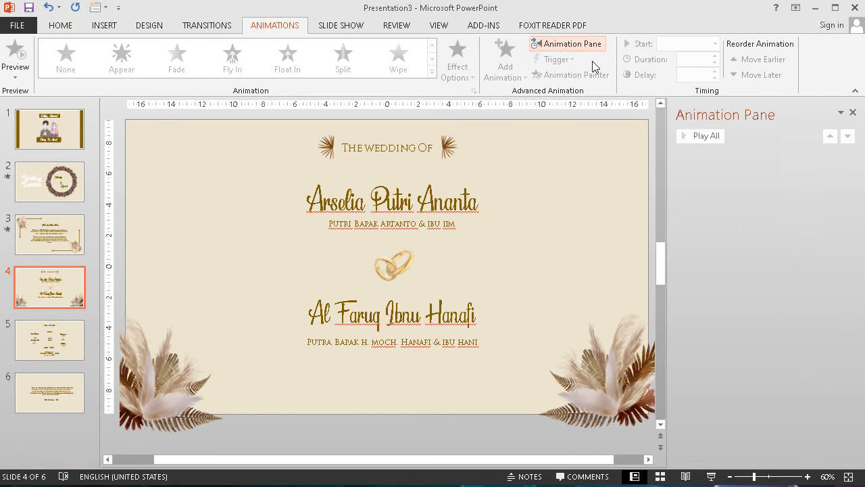
left_click(365, 148)
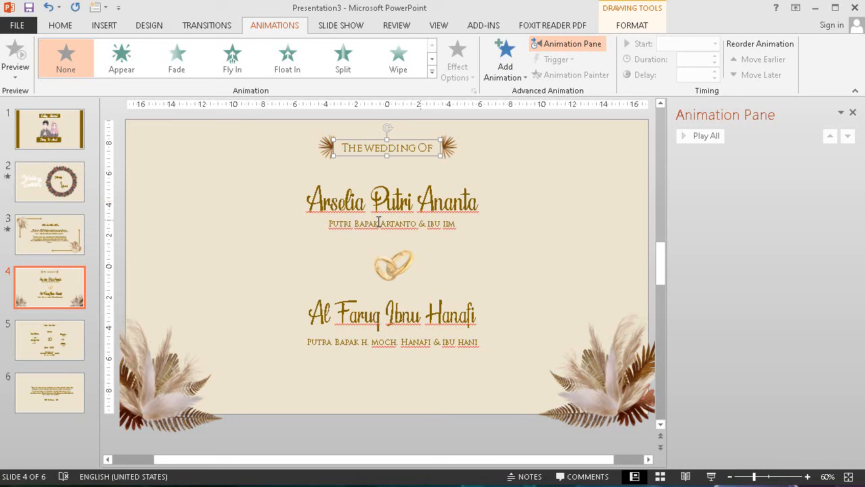
left_click(166, 394)
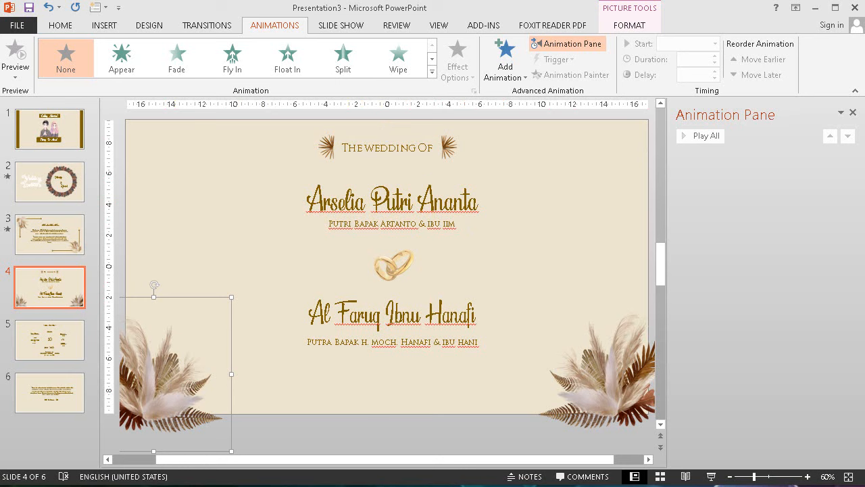
left_click(853, 112)
- Undo the last alignment and position changes of the small leaves beside the heading
key("ctrl+z")
key("ctrl+z")
key("ctrl+z")
key("ctrl+z")
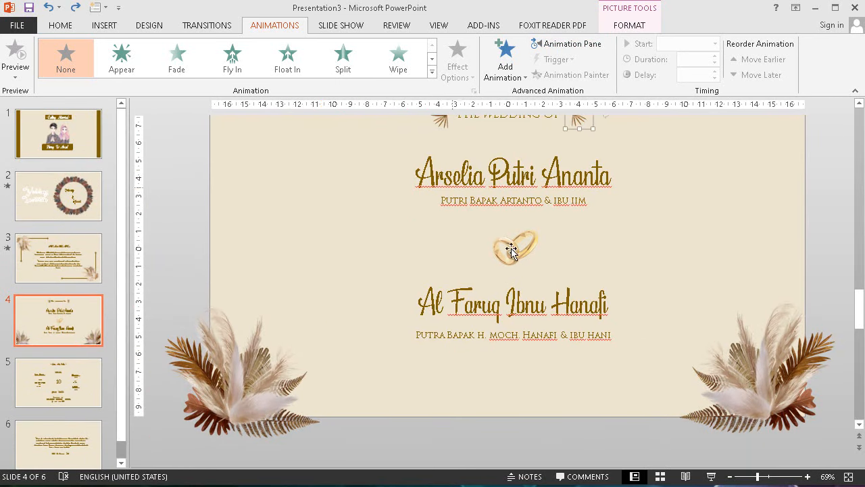
left_click_drag(860, 307, 859, 280)
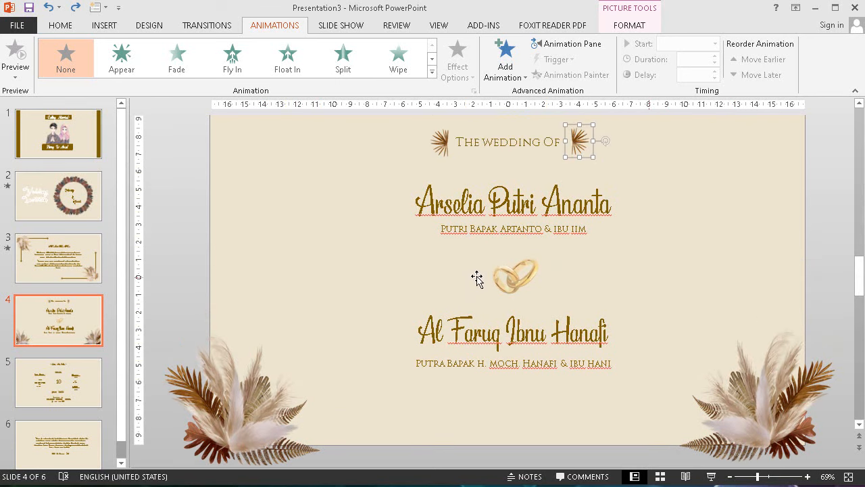
left_click(730, 477)
left_click(833, 285)
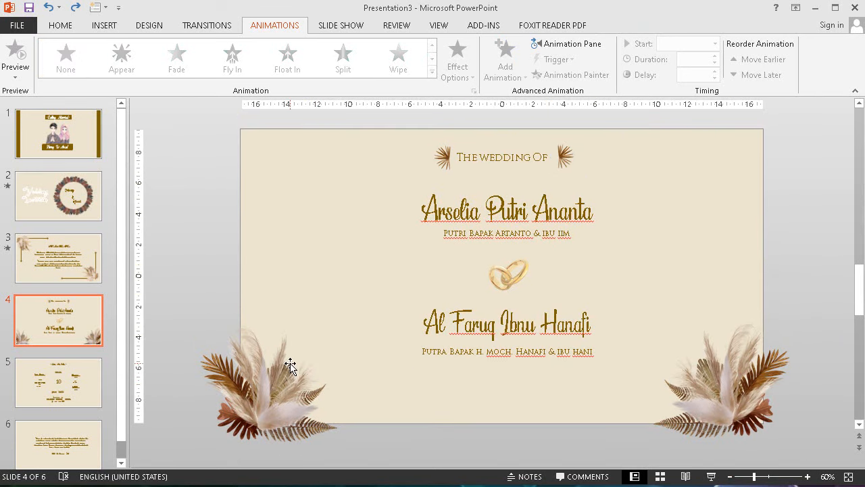
left_click(290, 366)
left_click(210, 249)
- Show the Animation Pane and apply the Expand entrance effect to the "The Wedding Of" heading
left_click(495, 156)
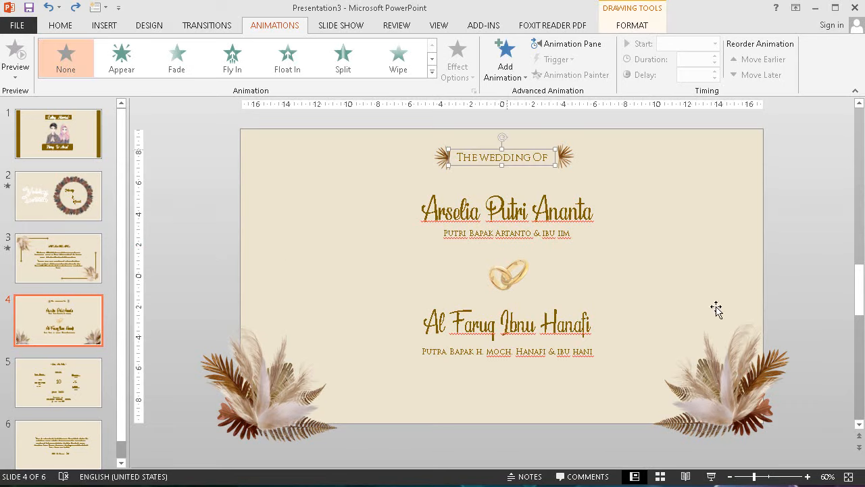
left_click(571, 45)
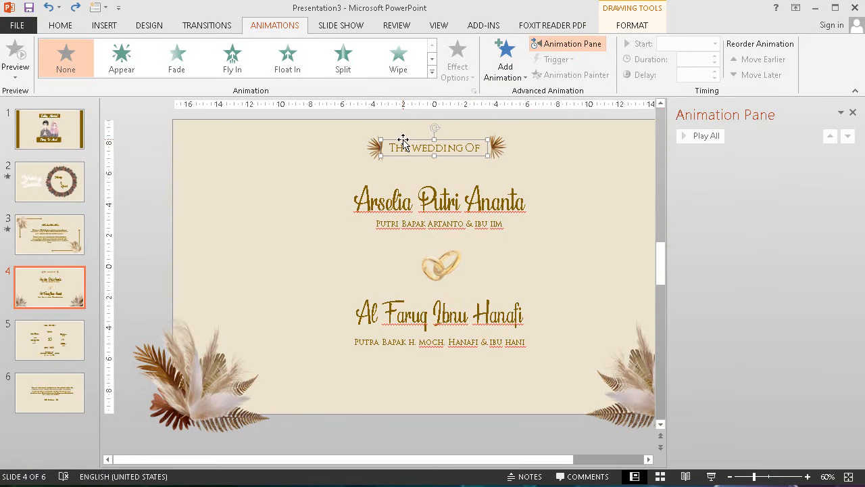
left_click(431, 71)
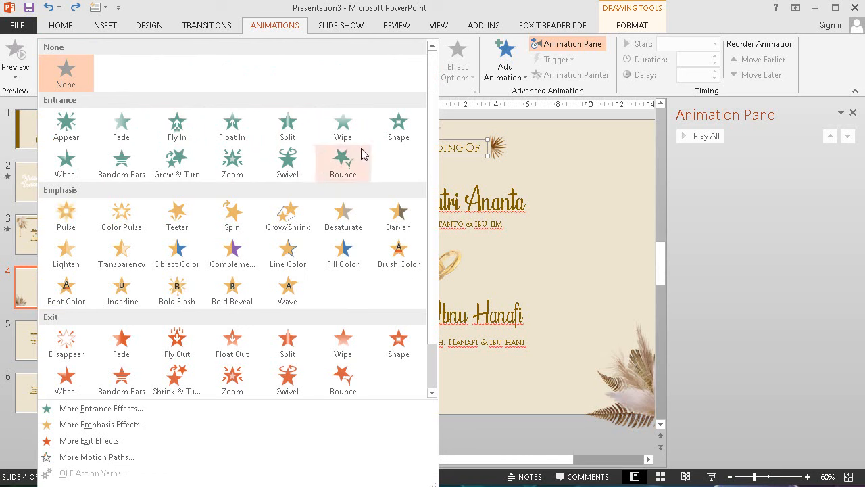
left_click(169, 409)
left_click_drag(516, 147, 514, 168)
left_click(378, 238)
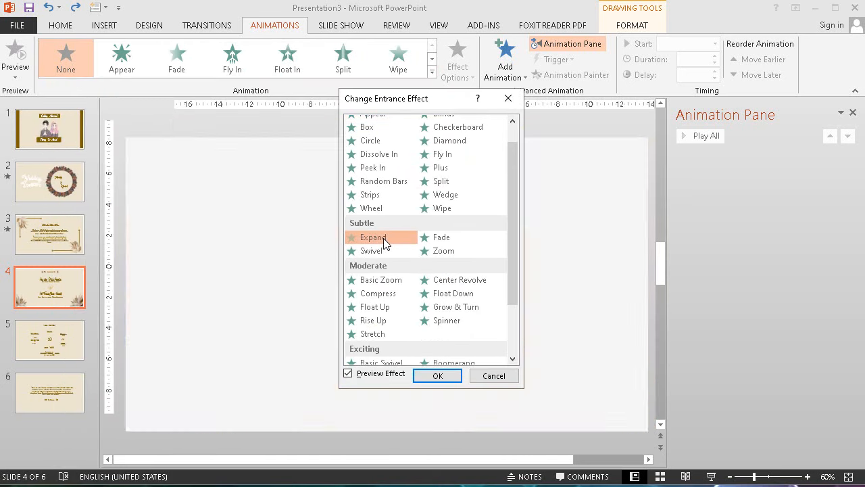
left_click_drag(391, 98, 496, 98)
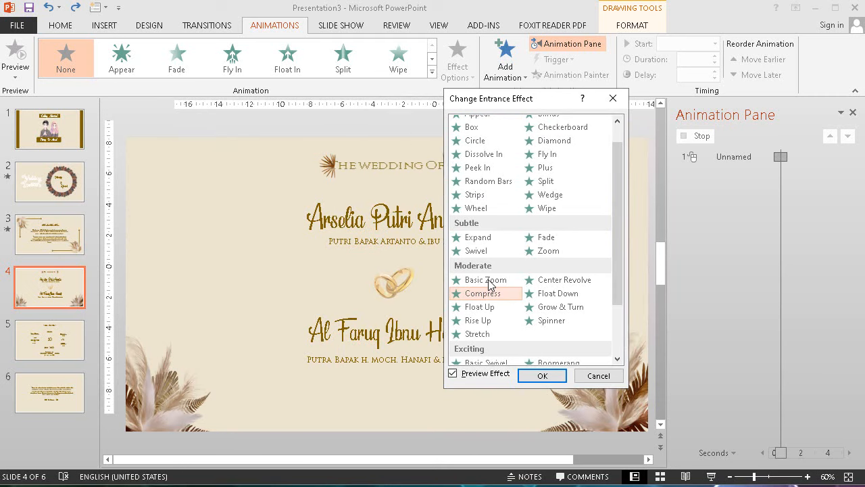
left_click(533, 375)
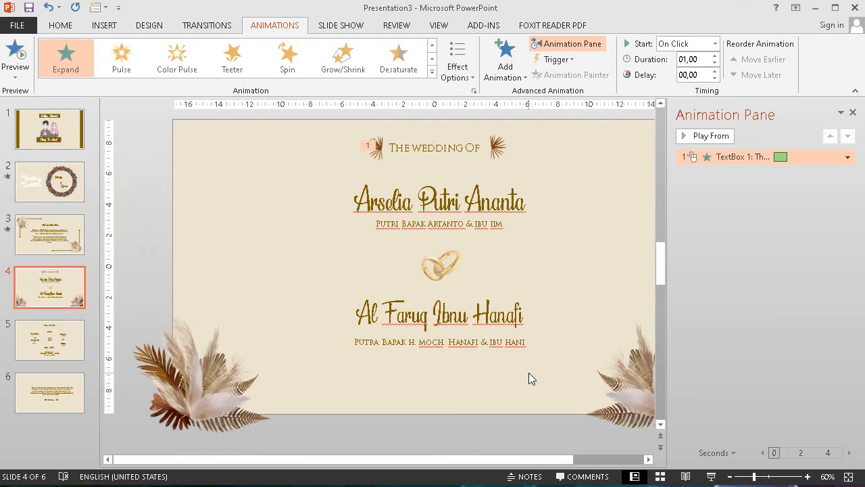
- Set the heading's Expand animation to start With Previous
left_click(440, 248)
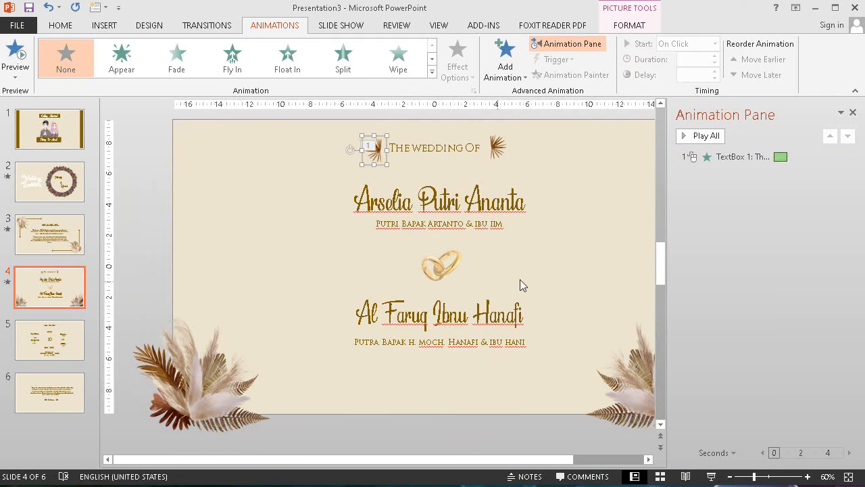
left_click(586, 148)
left_click(742, 157)
left_click(715, 44)
left_click(683, 72)
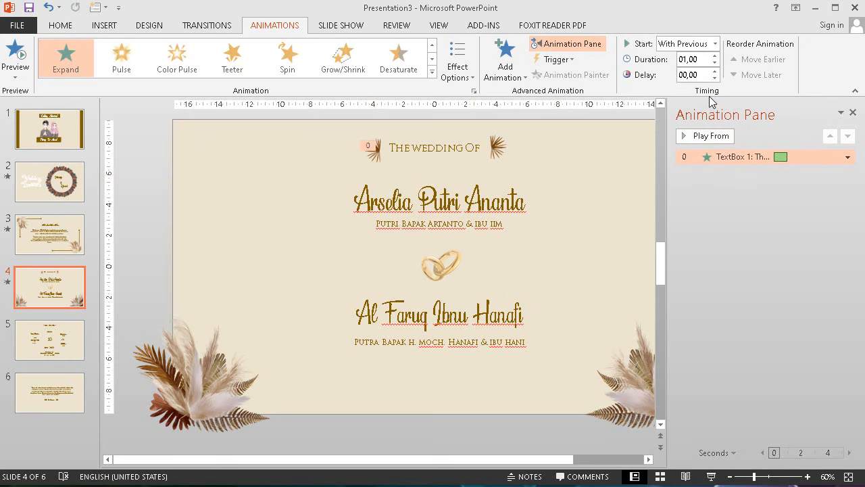
- Apply the Wipe entrance animation to both small heading leaves and both large corner bouquets together
left_click(373, 150)
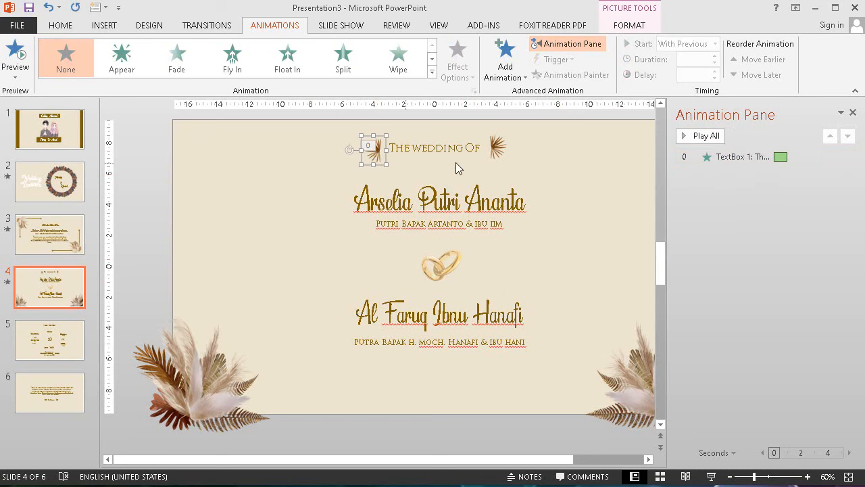
left_click(500, 153, "shift")
left_click(196, 384, "shift")
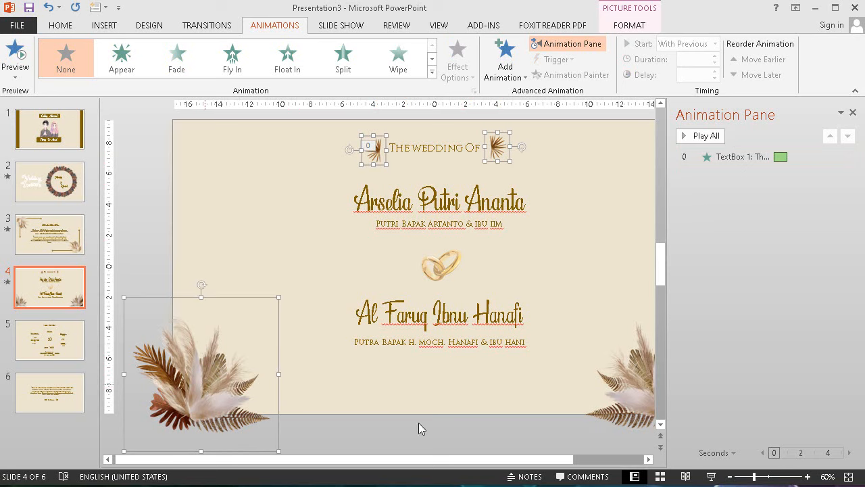
left_click(638, 387, "shift")
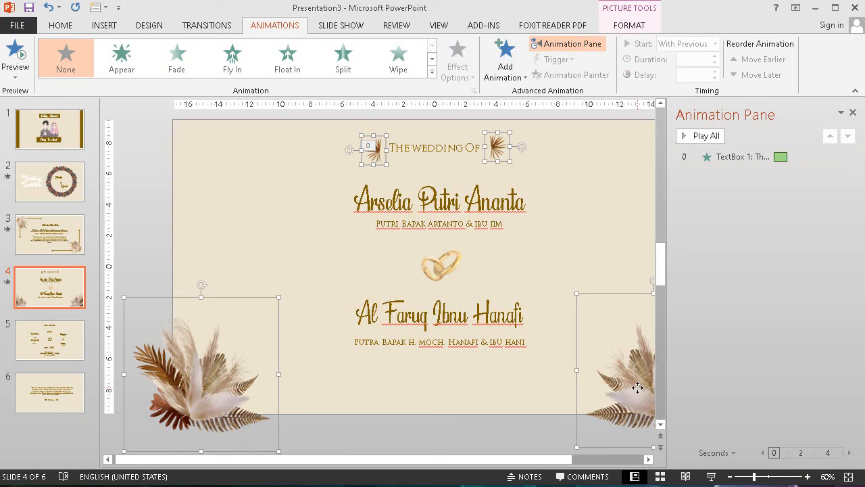
left_click(414, 71)
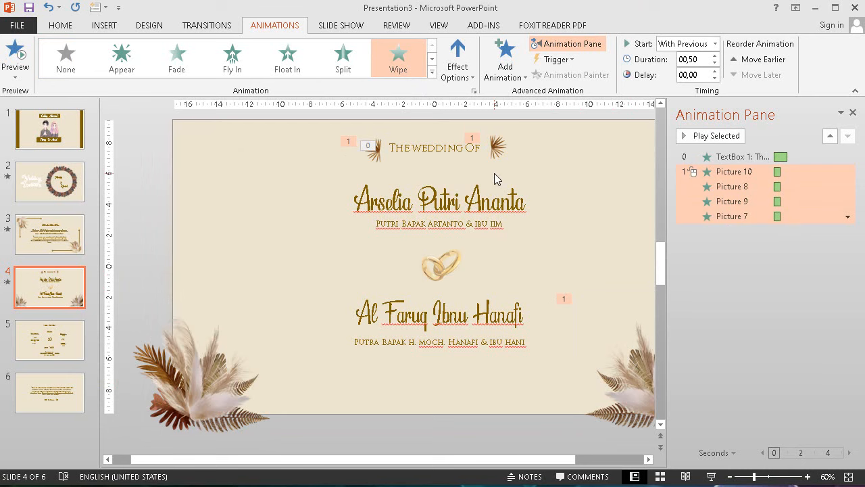
- Set the Wipe direction to From Right for the leaf before the heading and From Left for the leaf after it
left_click(519, 144)
left_click(375, 157)
left_click(458, 54)
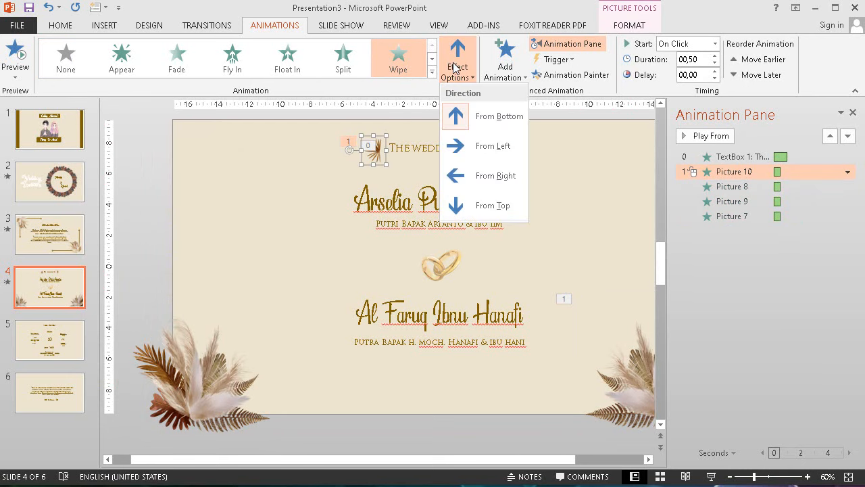
left_click(465, 171)
left_click(497, 147)
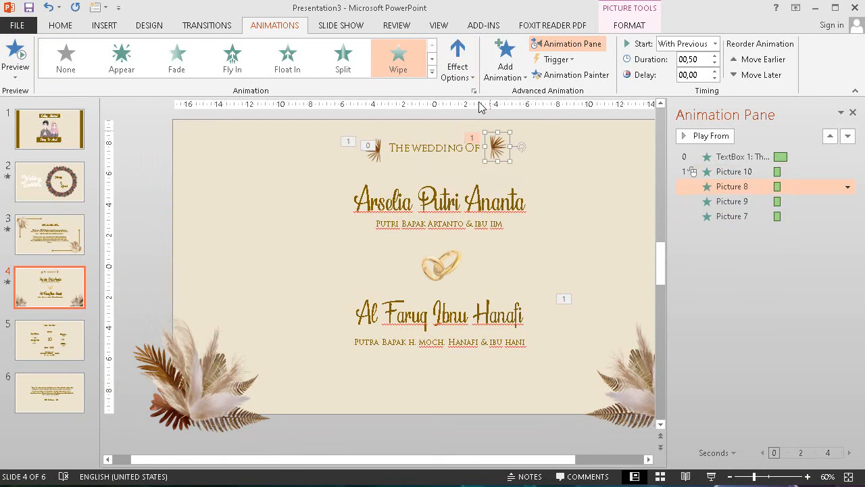
left_click(458, 66)
left_click(467, 146)
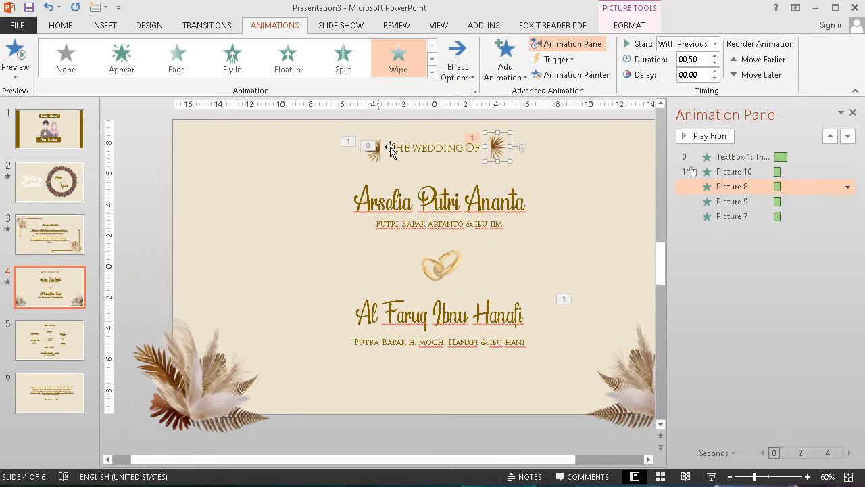